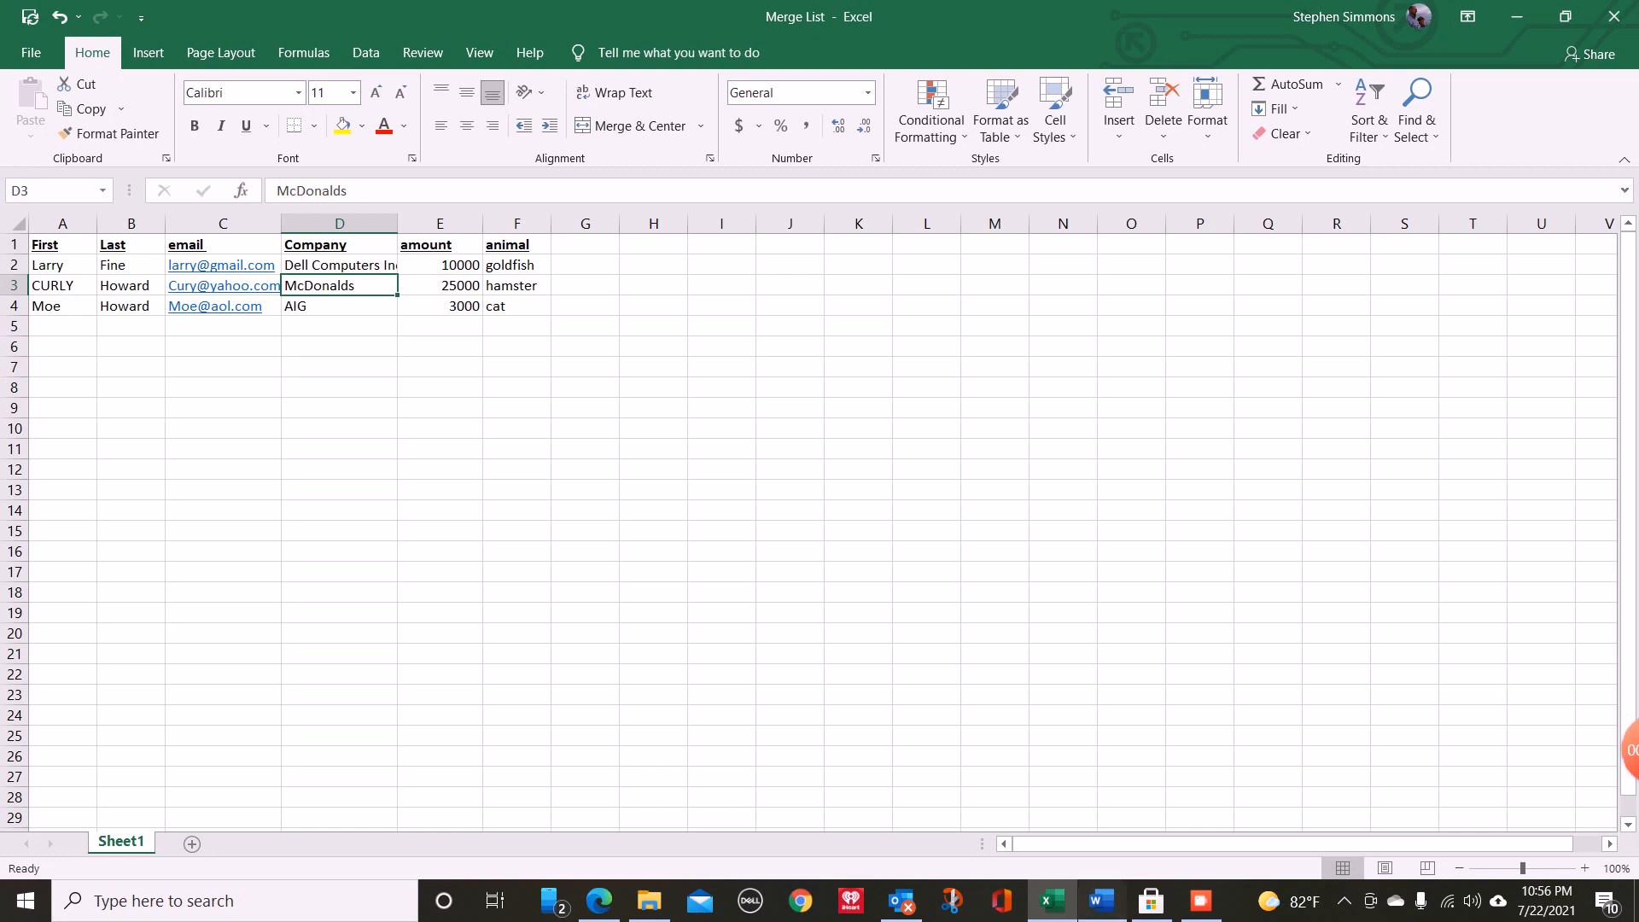
- Review the merge letter in Word, the Outlook Outbox messages and the Excel recipient list, finishing in the Word letter
left_click(1103, 901)
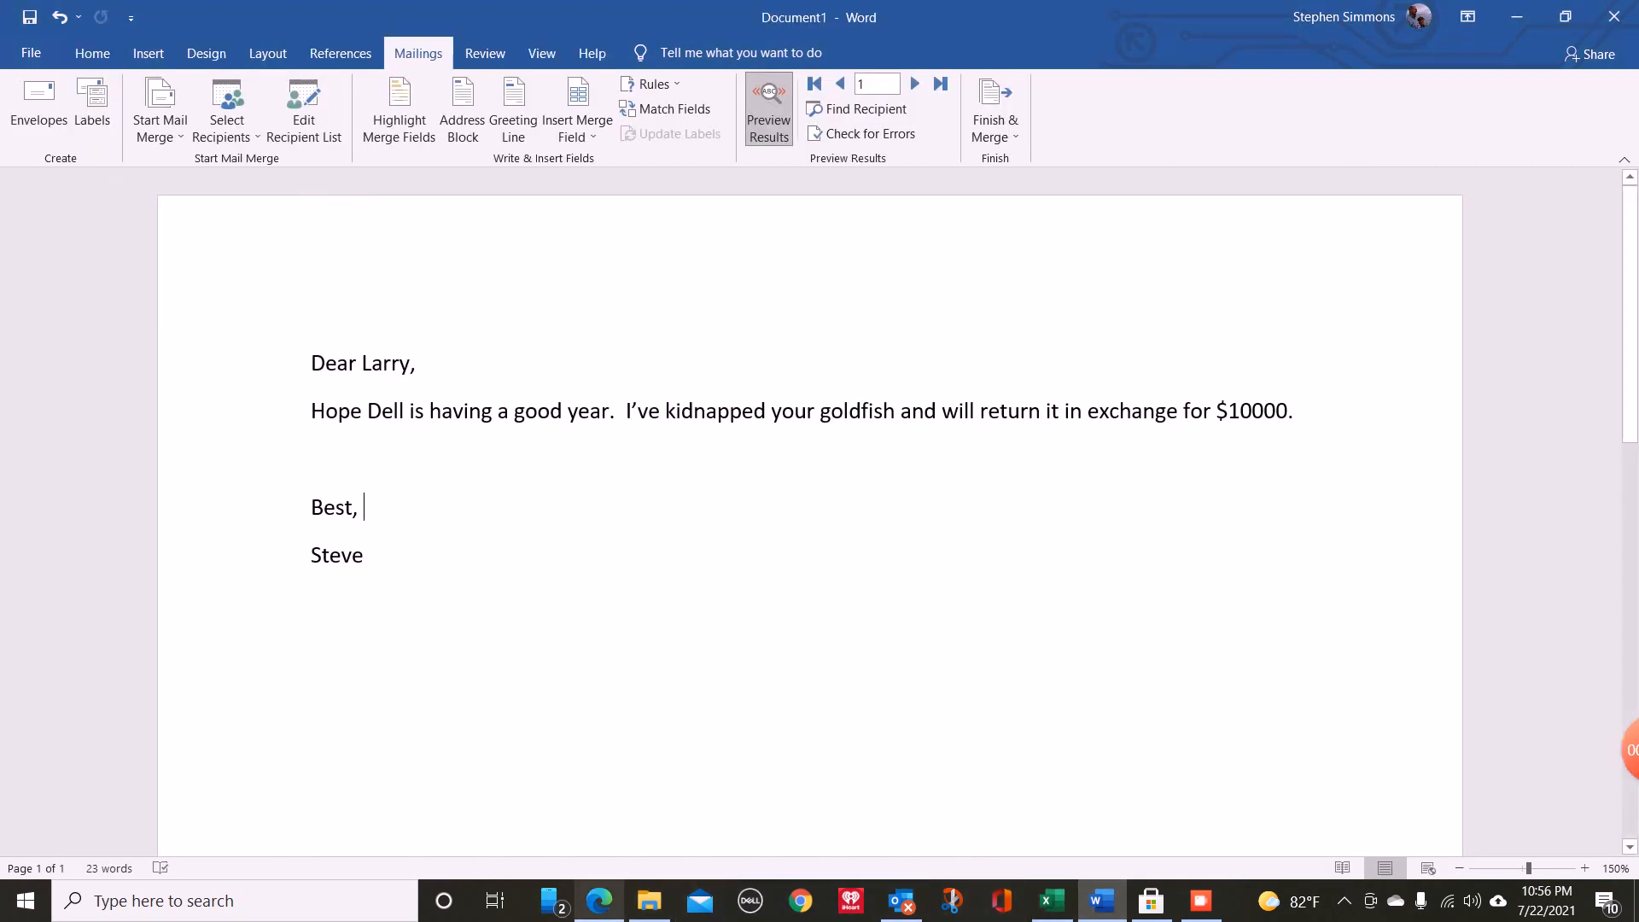
left_click(901, 901)
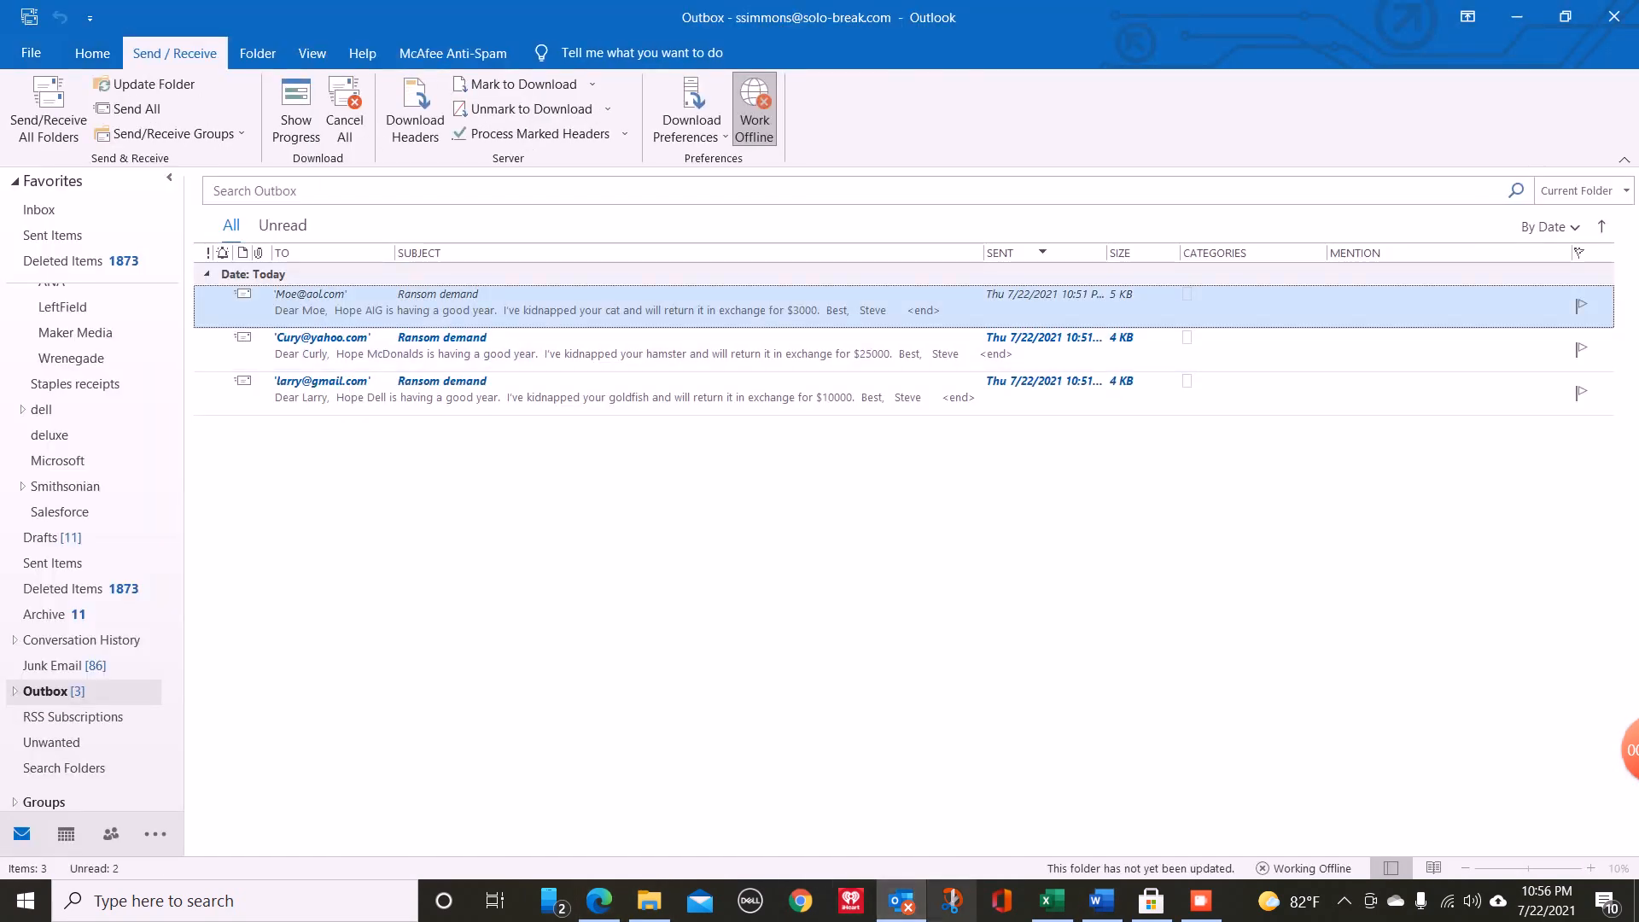
left_click(1052, 901)
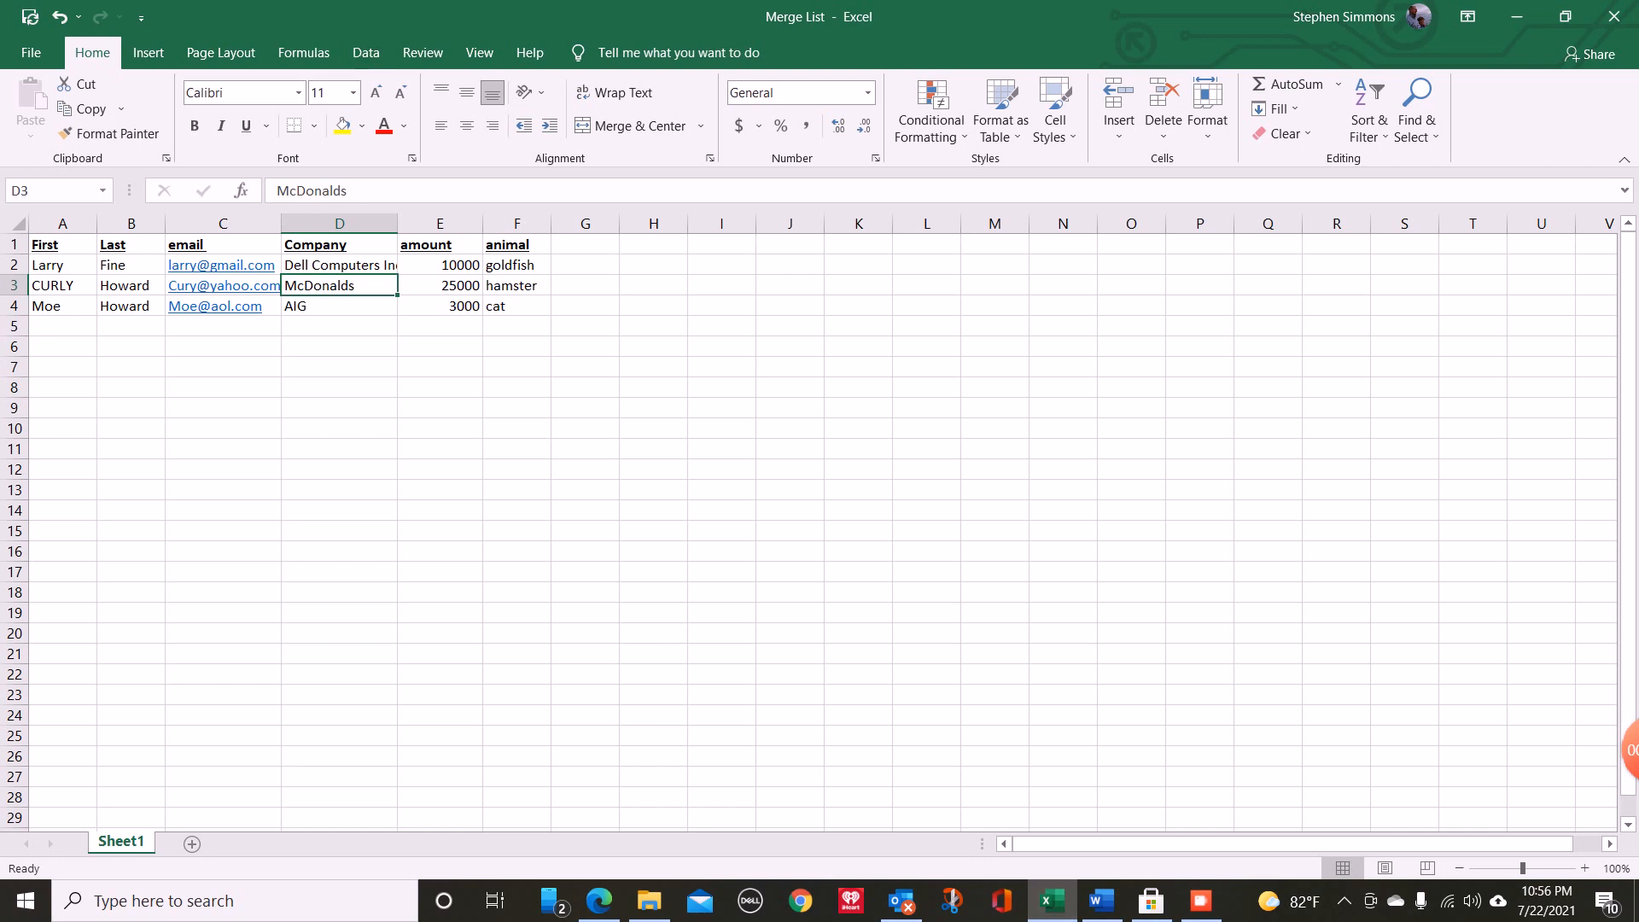
left_click(1101, 901)
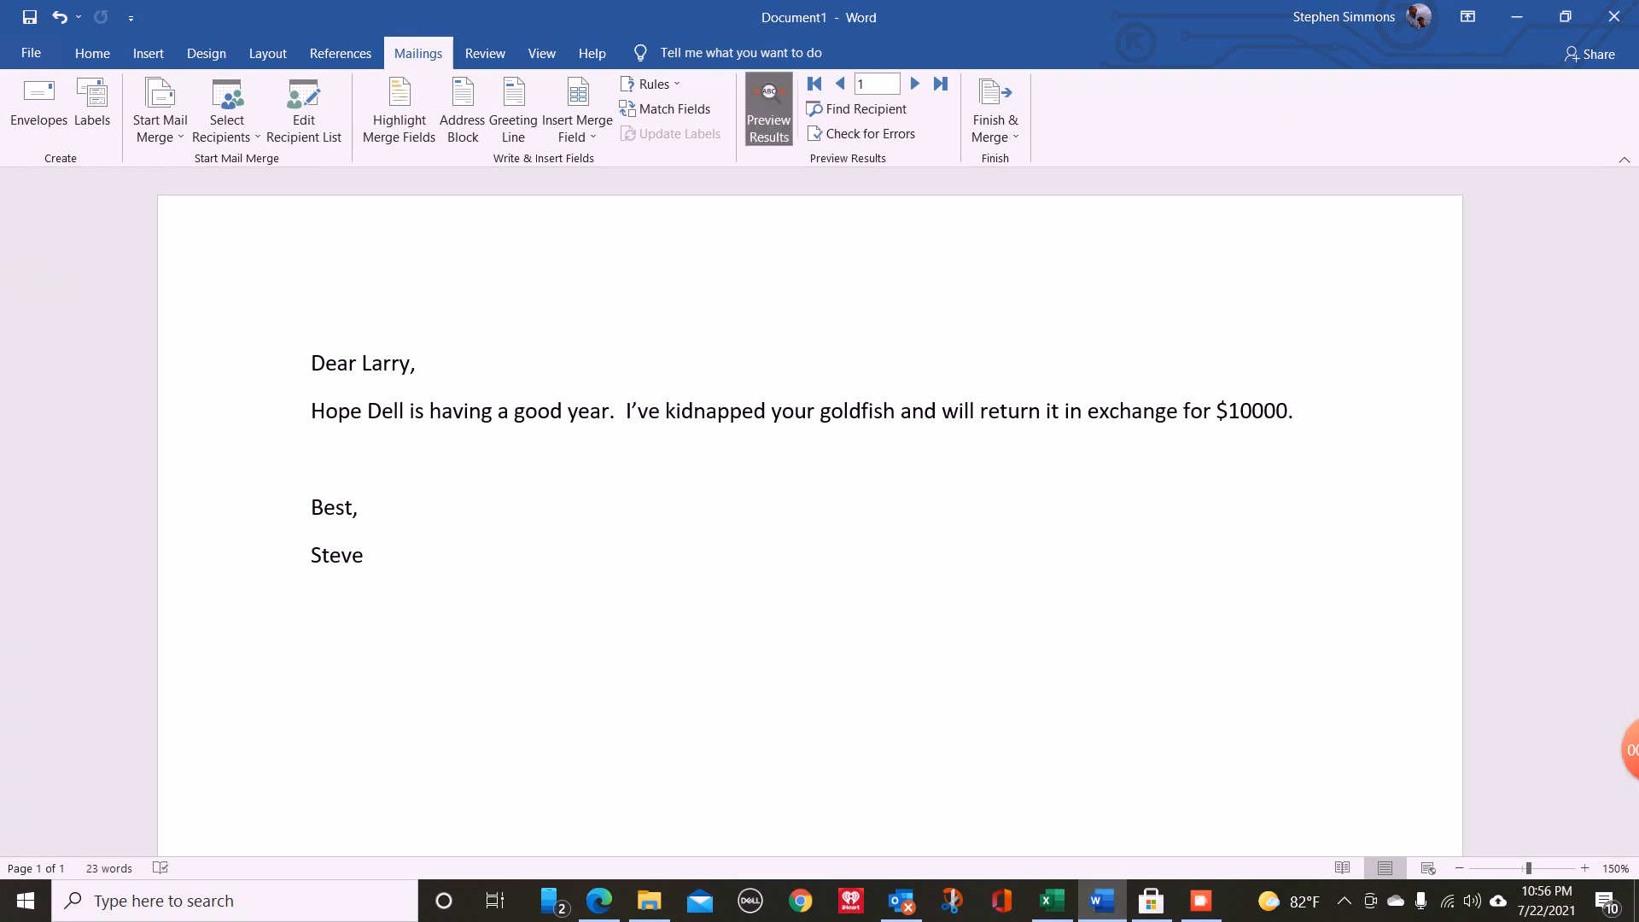
- Turn off the results preview and attach Sheet1$ of the Merge List workbook from the OneDrive Desktop folder as the recipient list
left_click(769, 110)
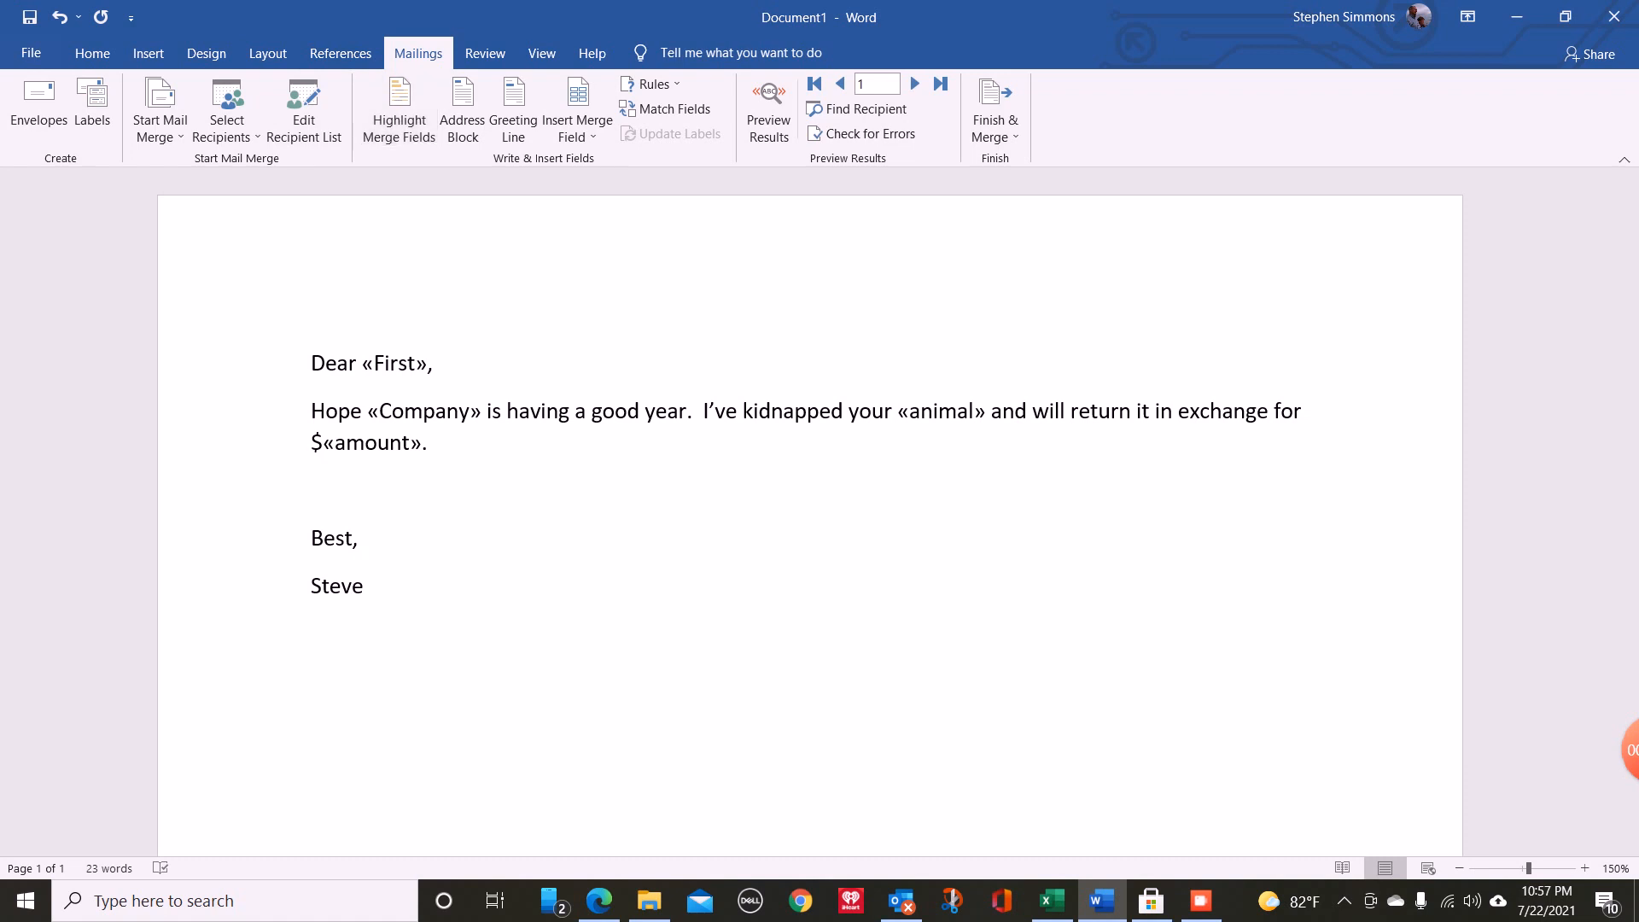
left_click(226, 107)
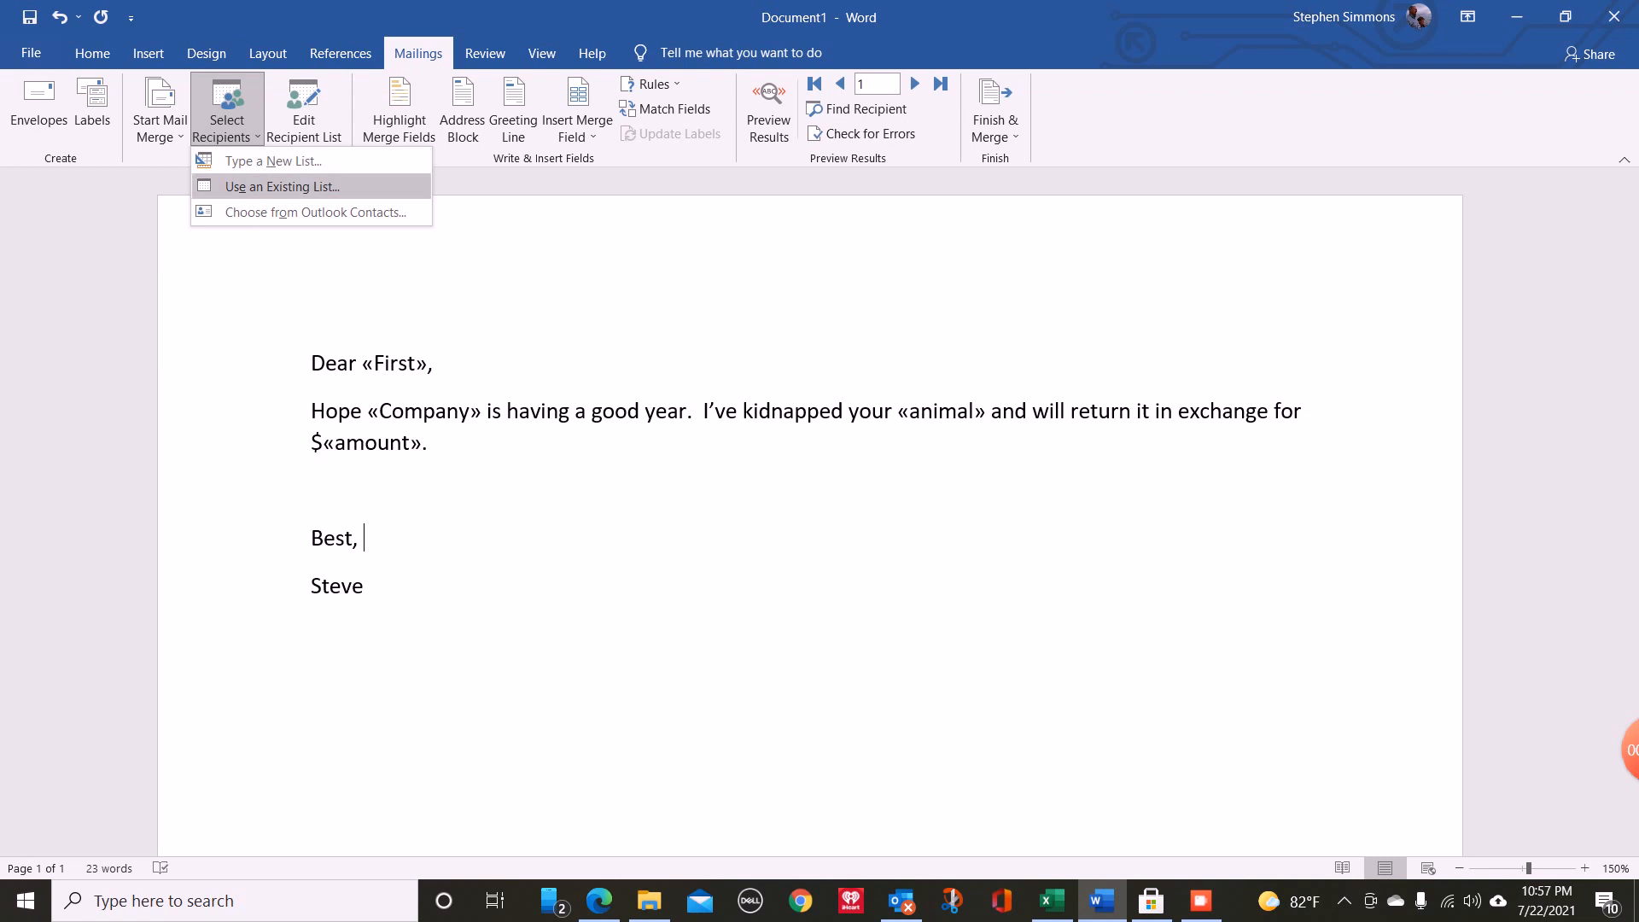
left_click(282, 186)
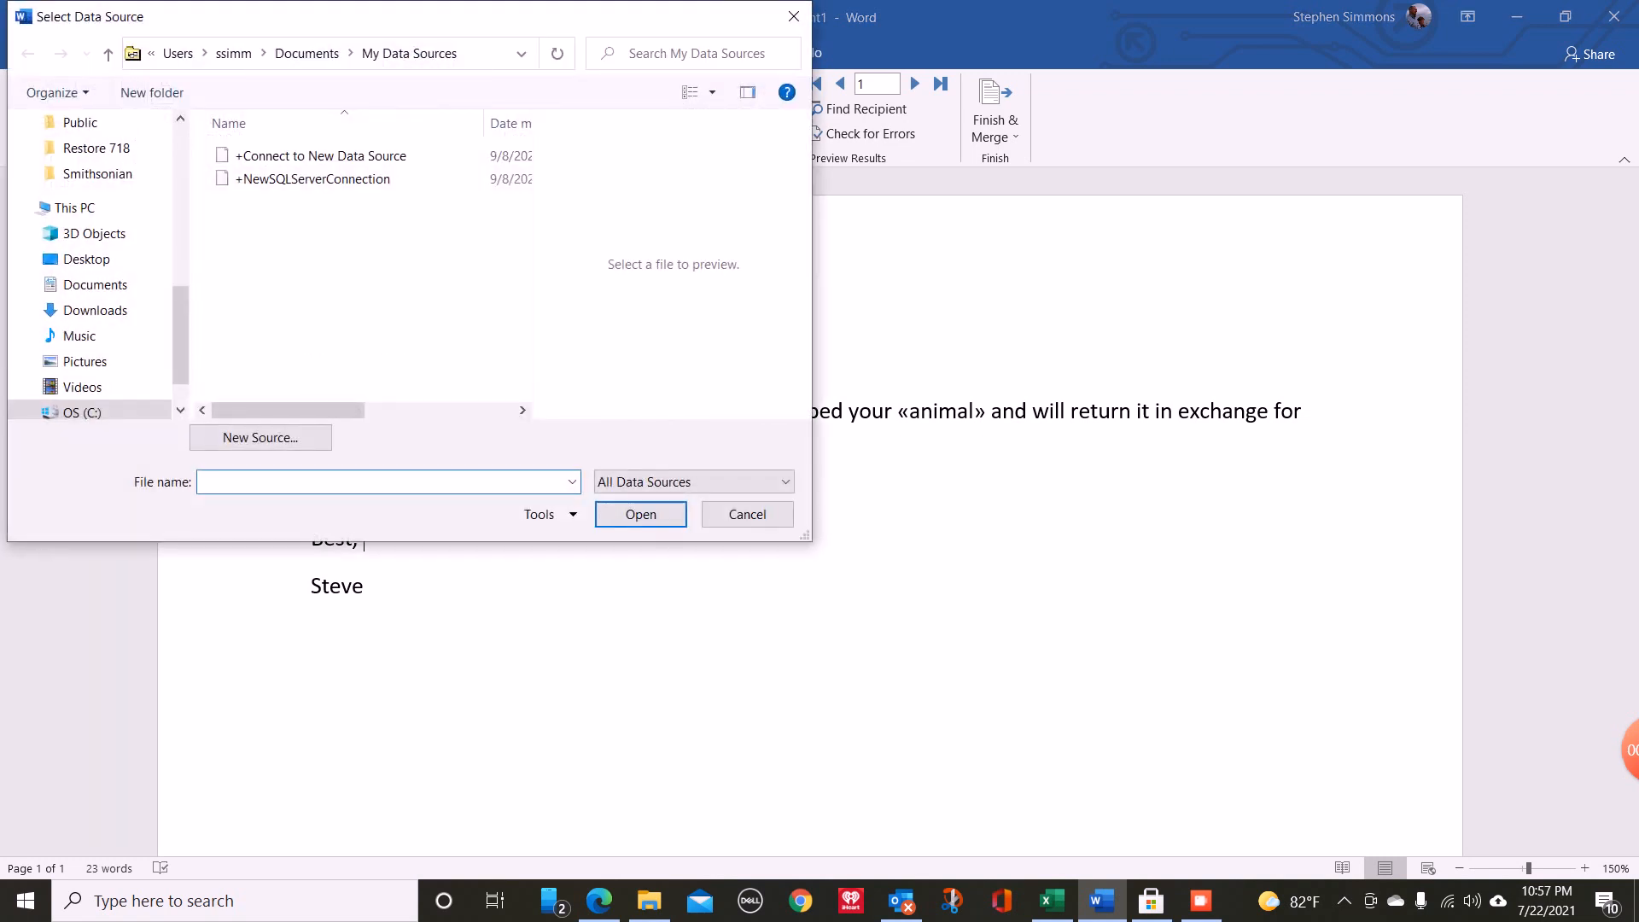
left_click_drag(180, 333, 180, 170)
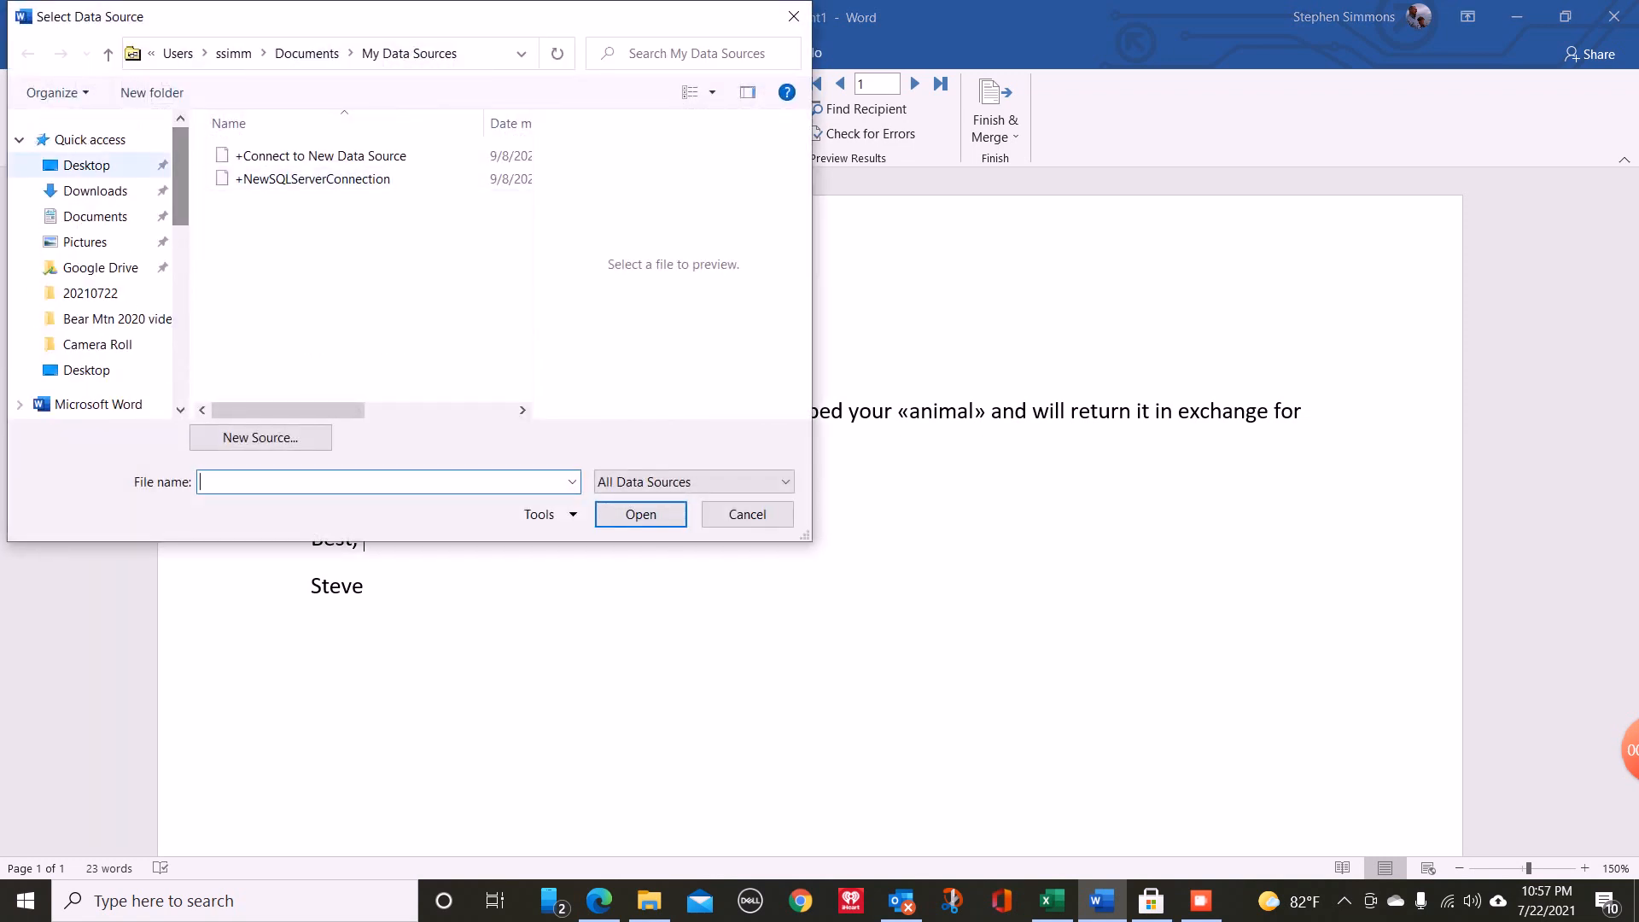
left_click(86, 166)
left_click(287, 179)
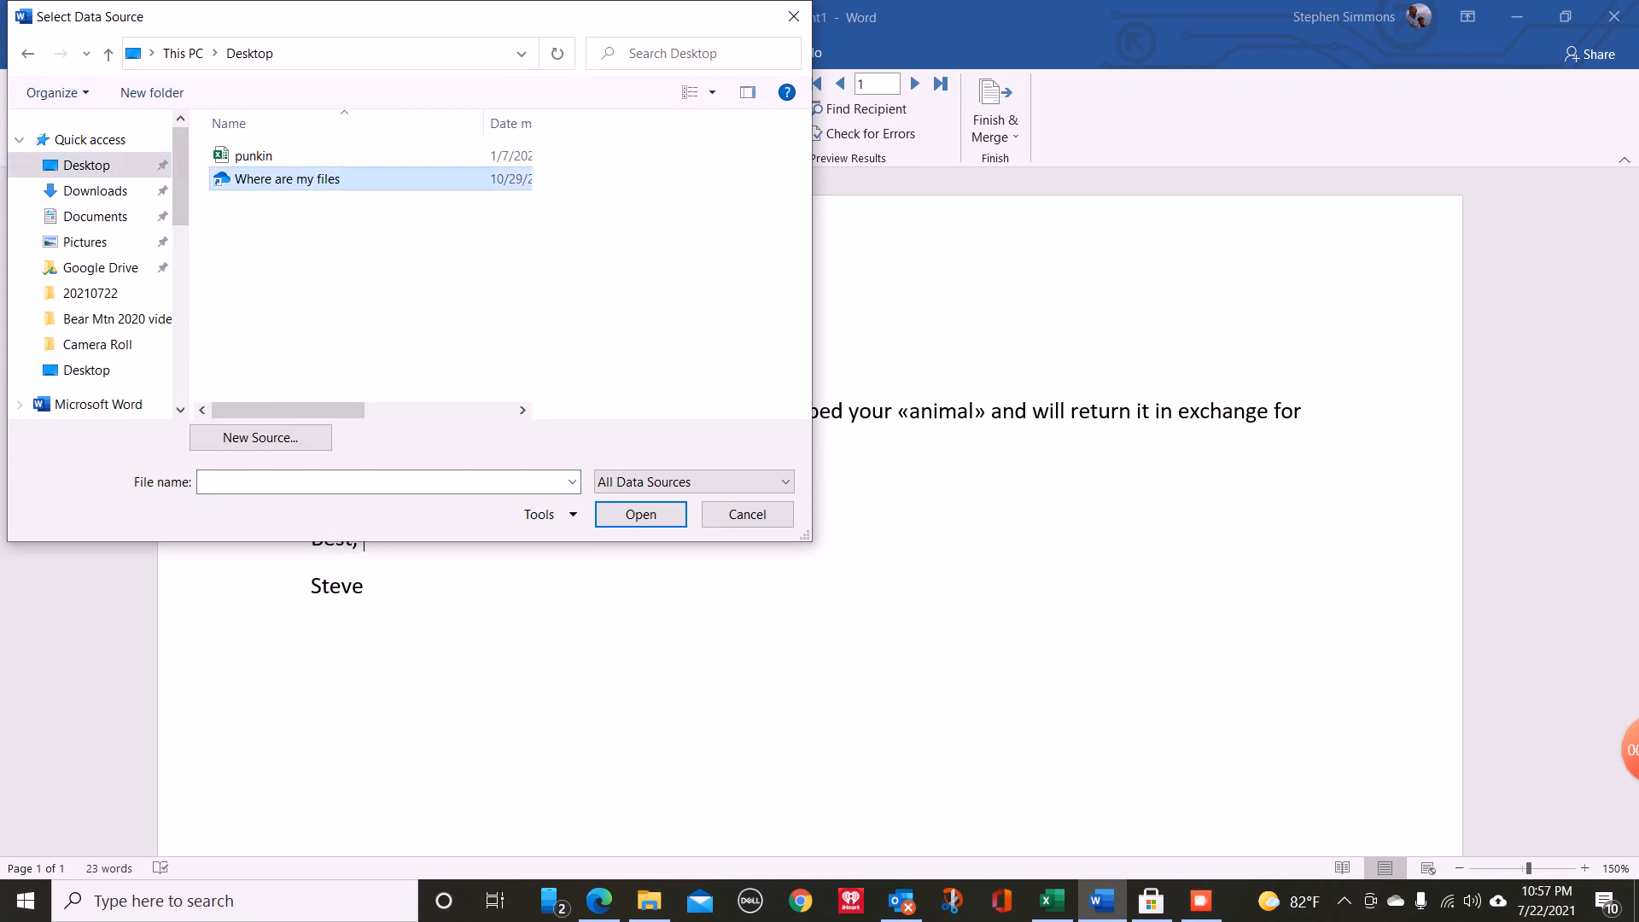
double_click(287, 179)
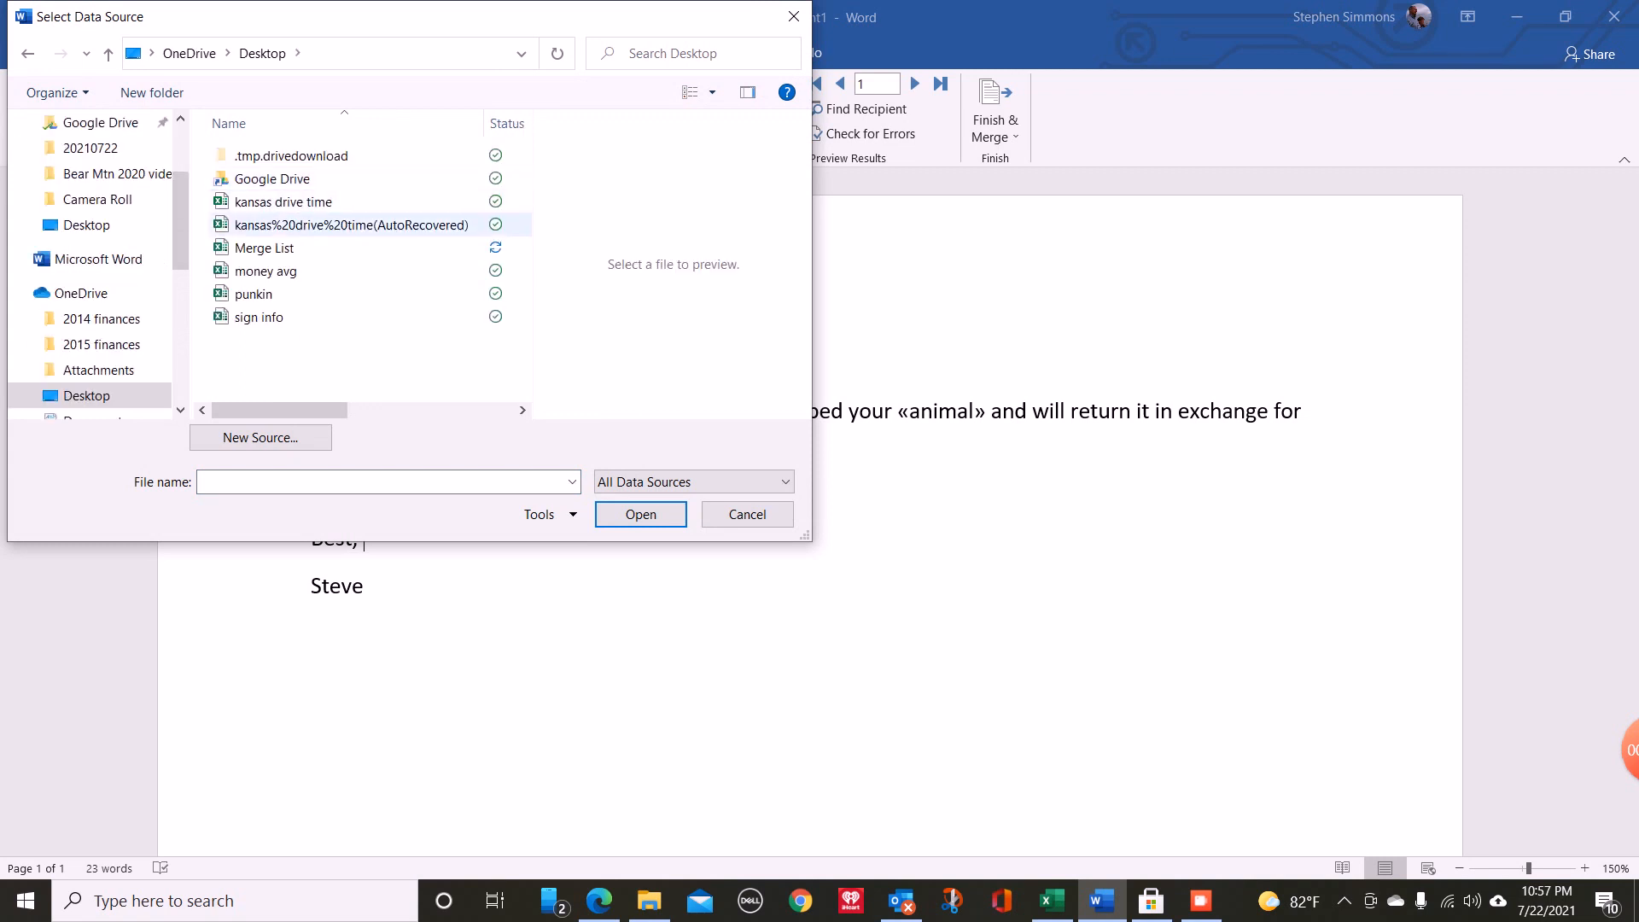
left_click(264, 249)
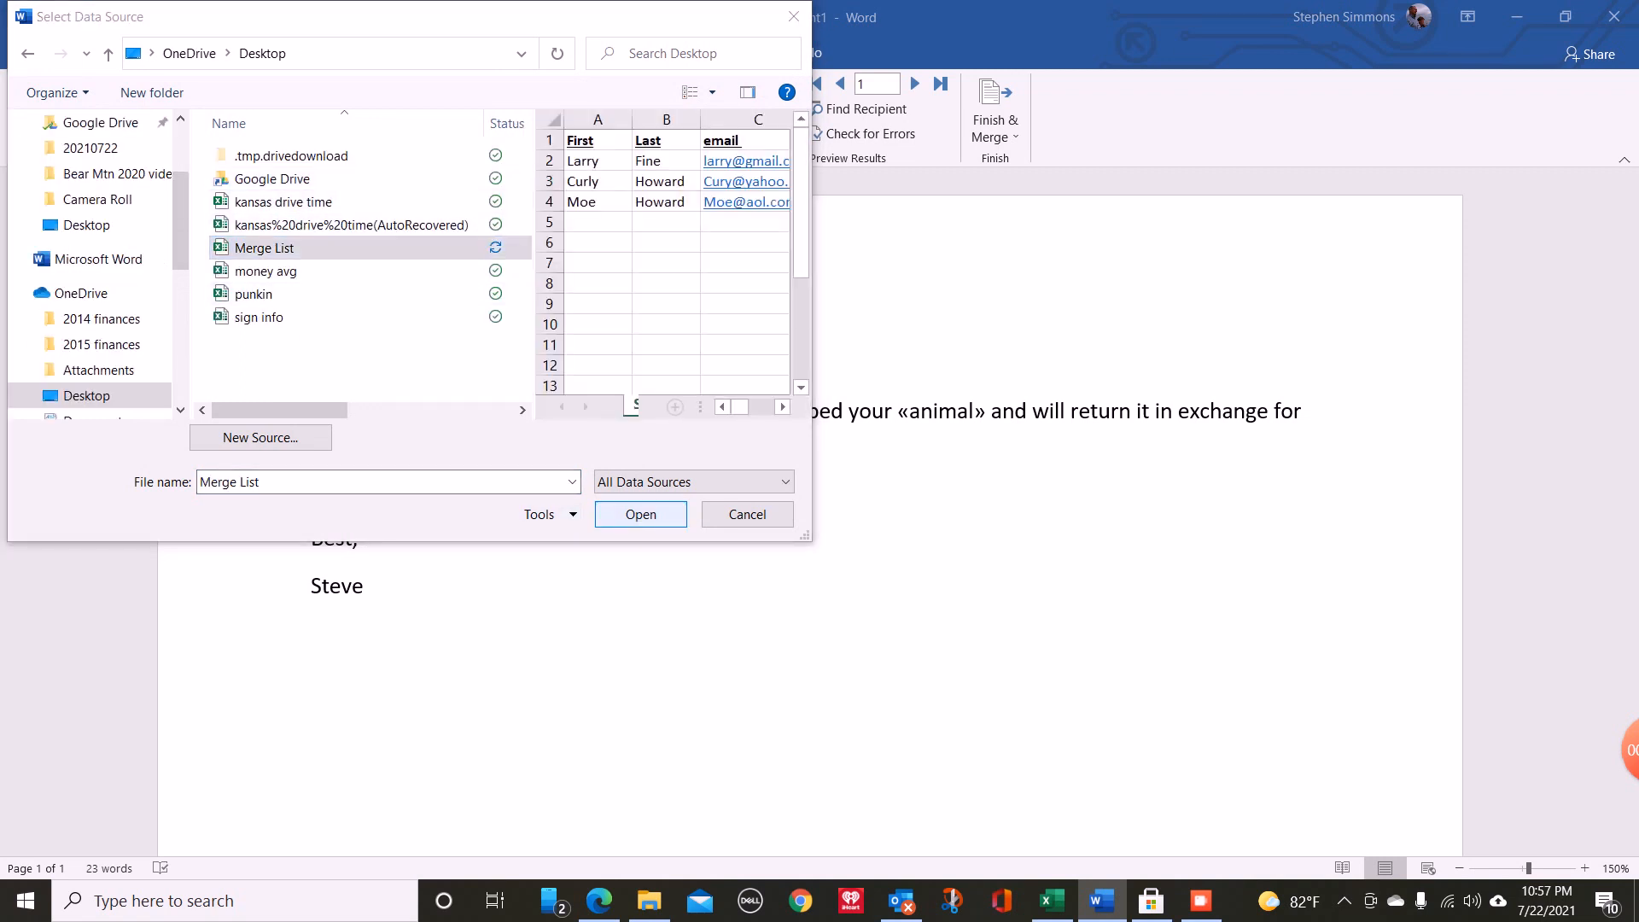
key("Return")
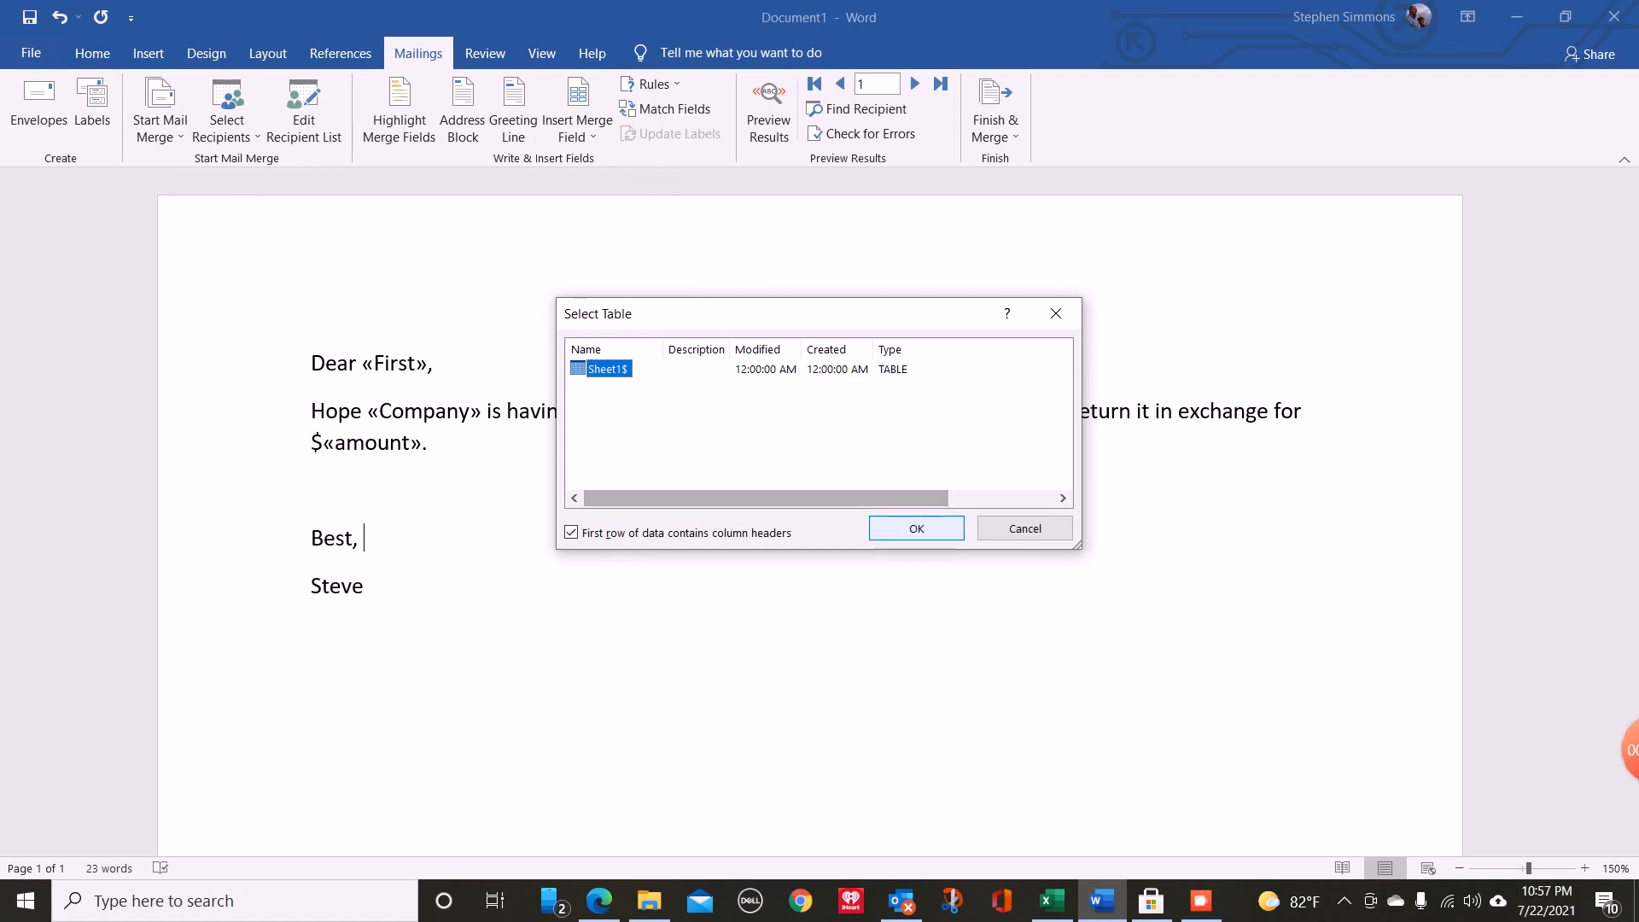
key("Return")
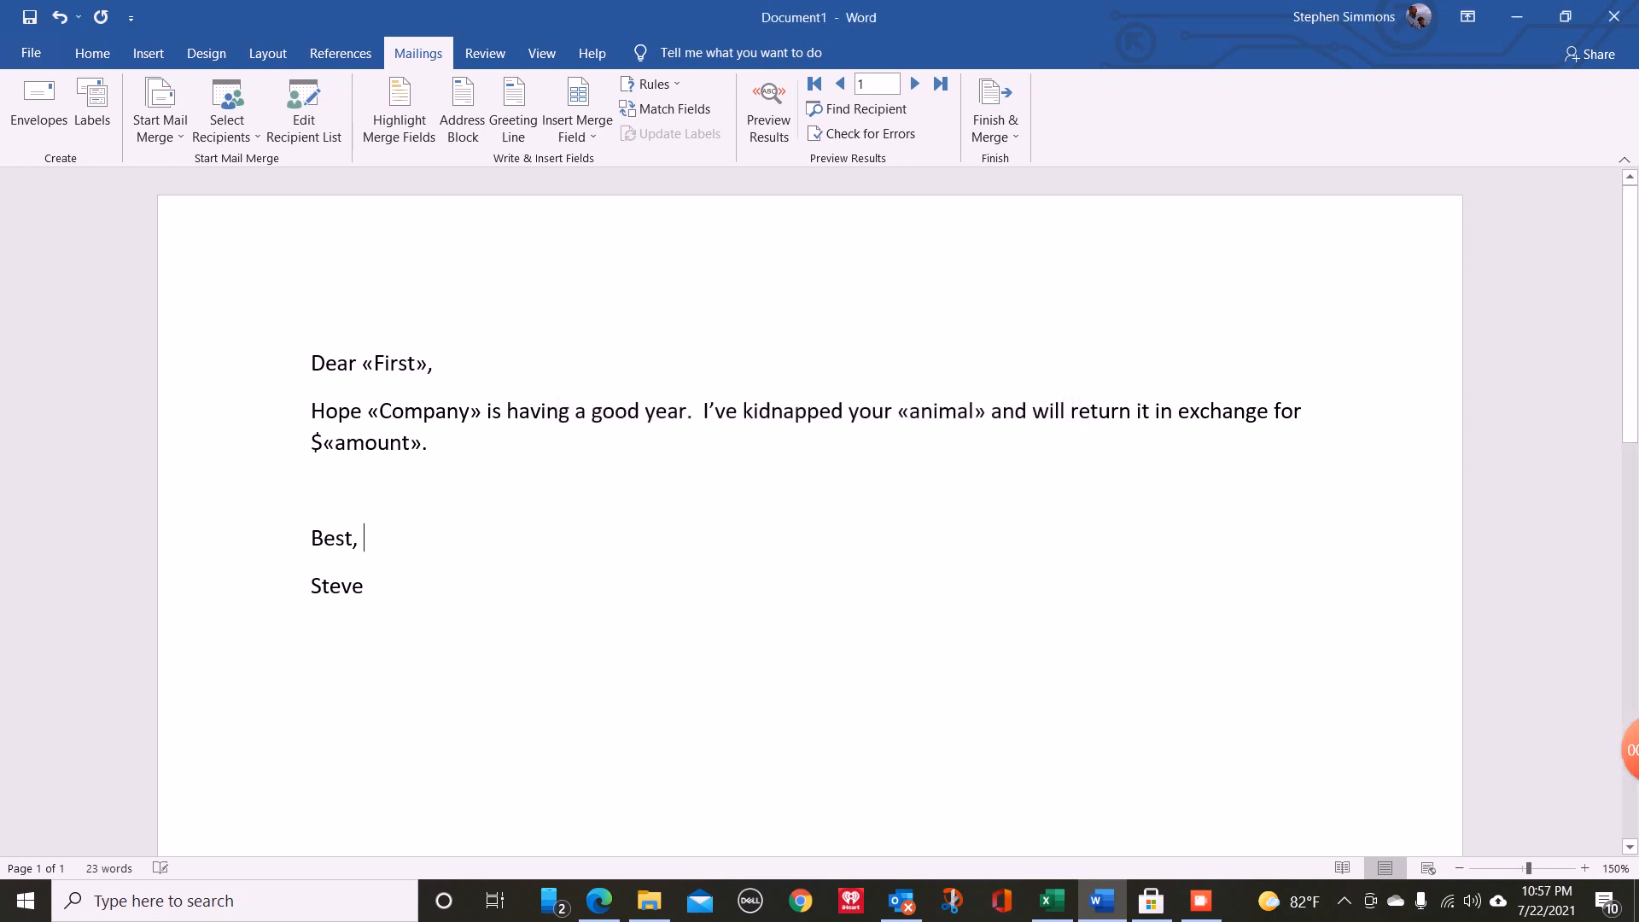
- Match the mail merge E-mail Address field to the email column of the recipient list
left_click(670, 108)
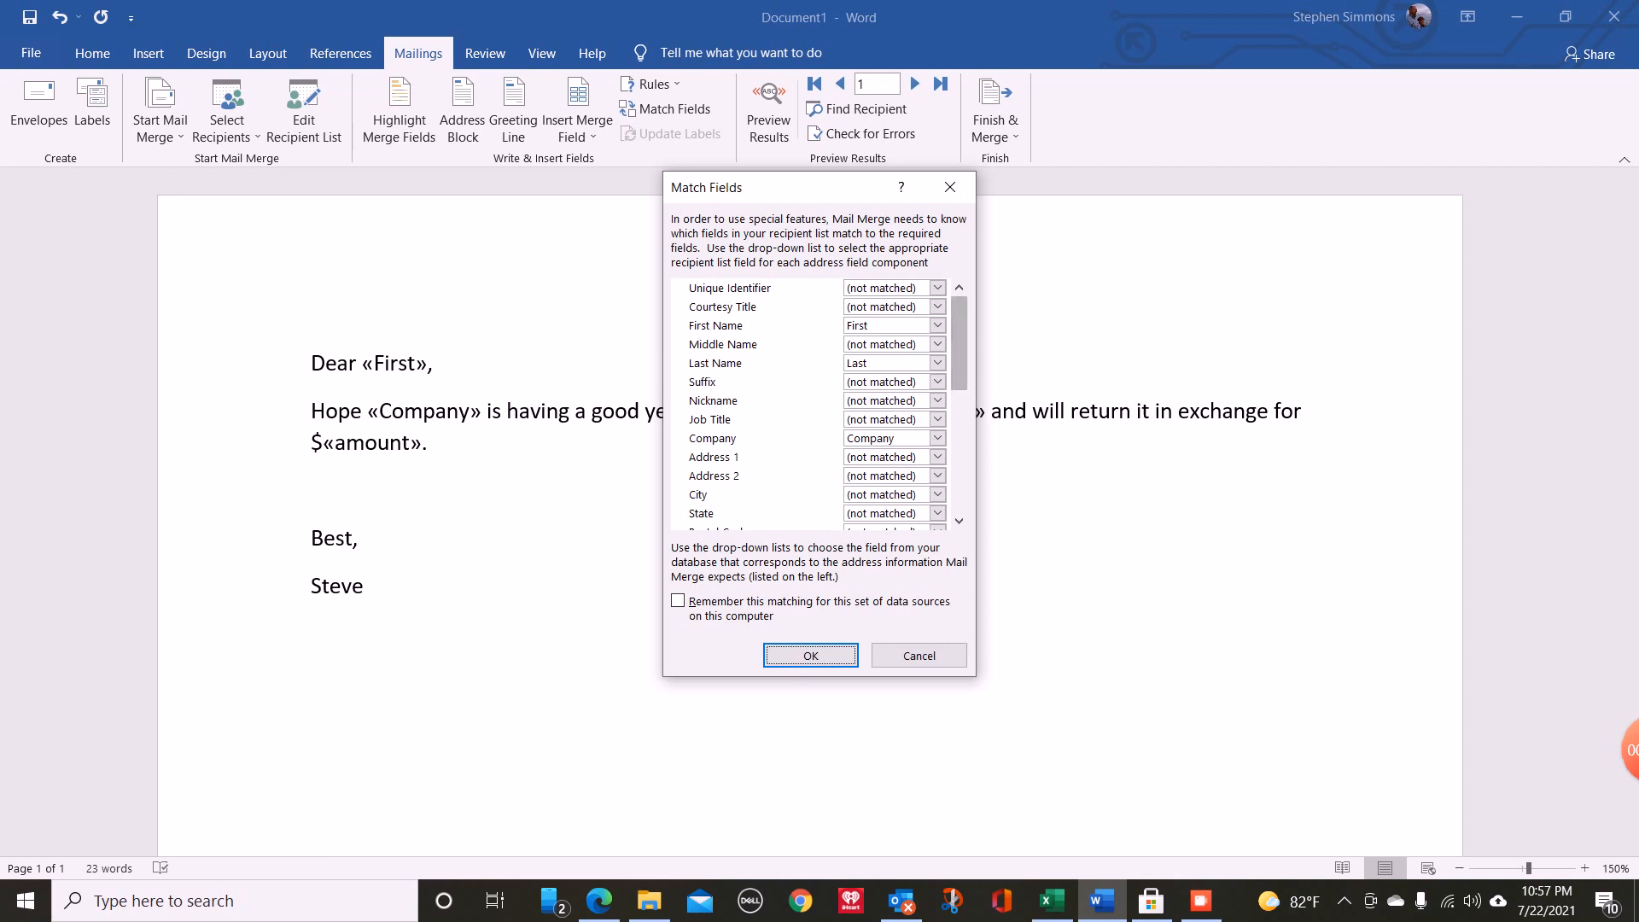
scroll(818, 401, "down", 1)
scroll(818, 401, "down", 3)
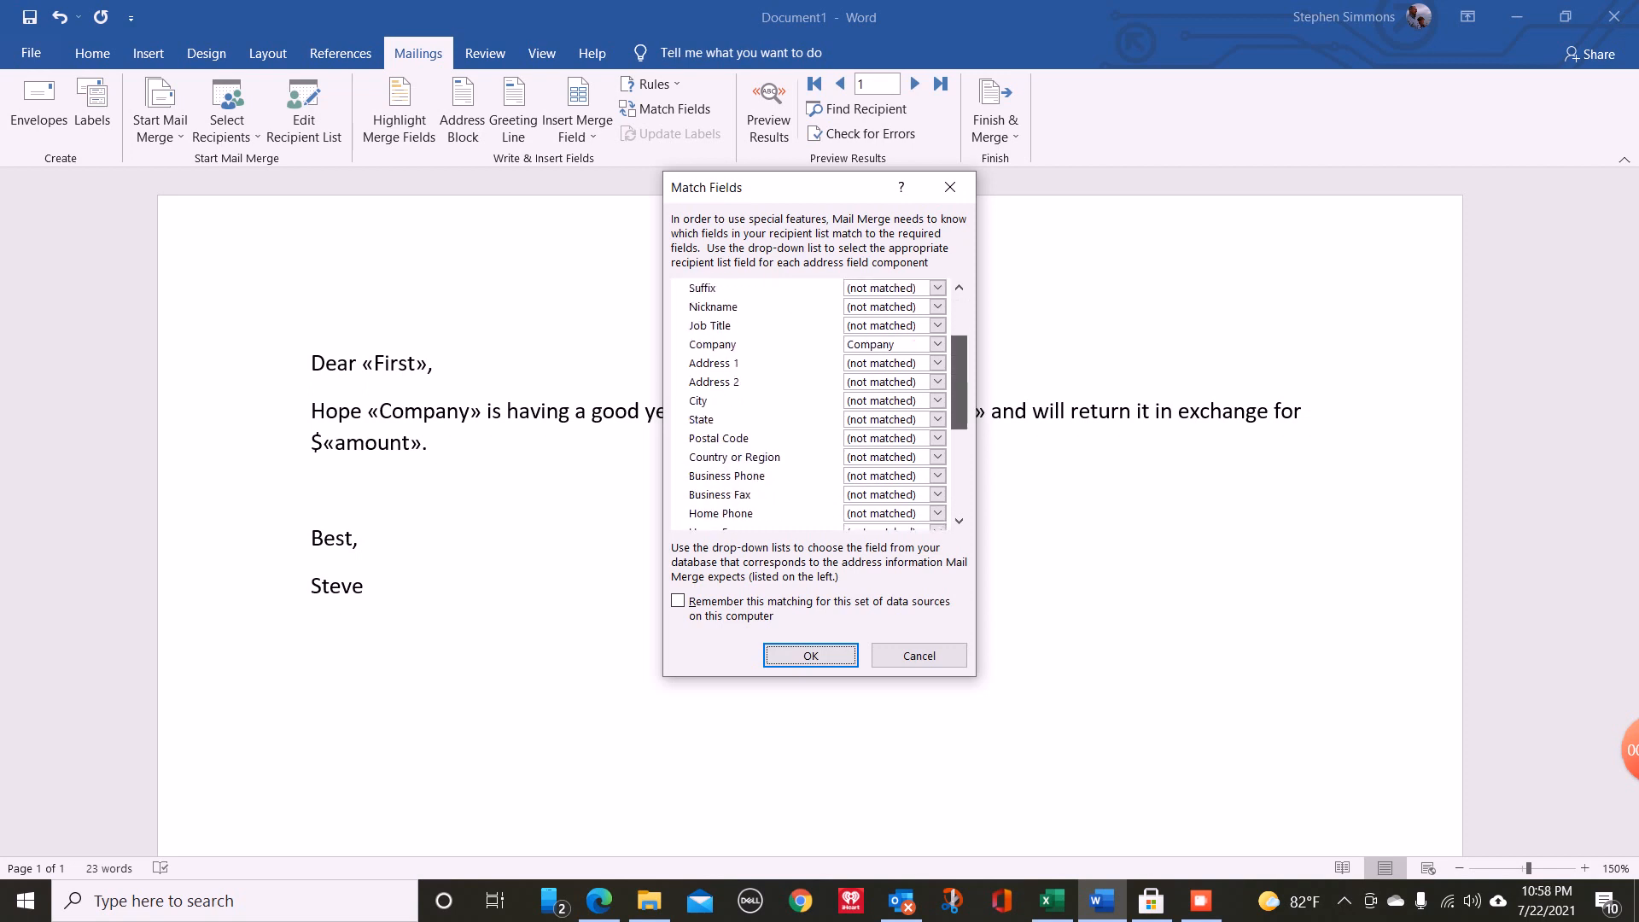
scroll(818, 401, "down", 1)
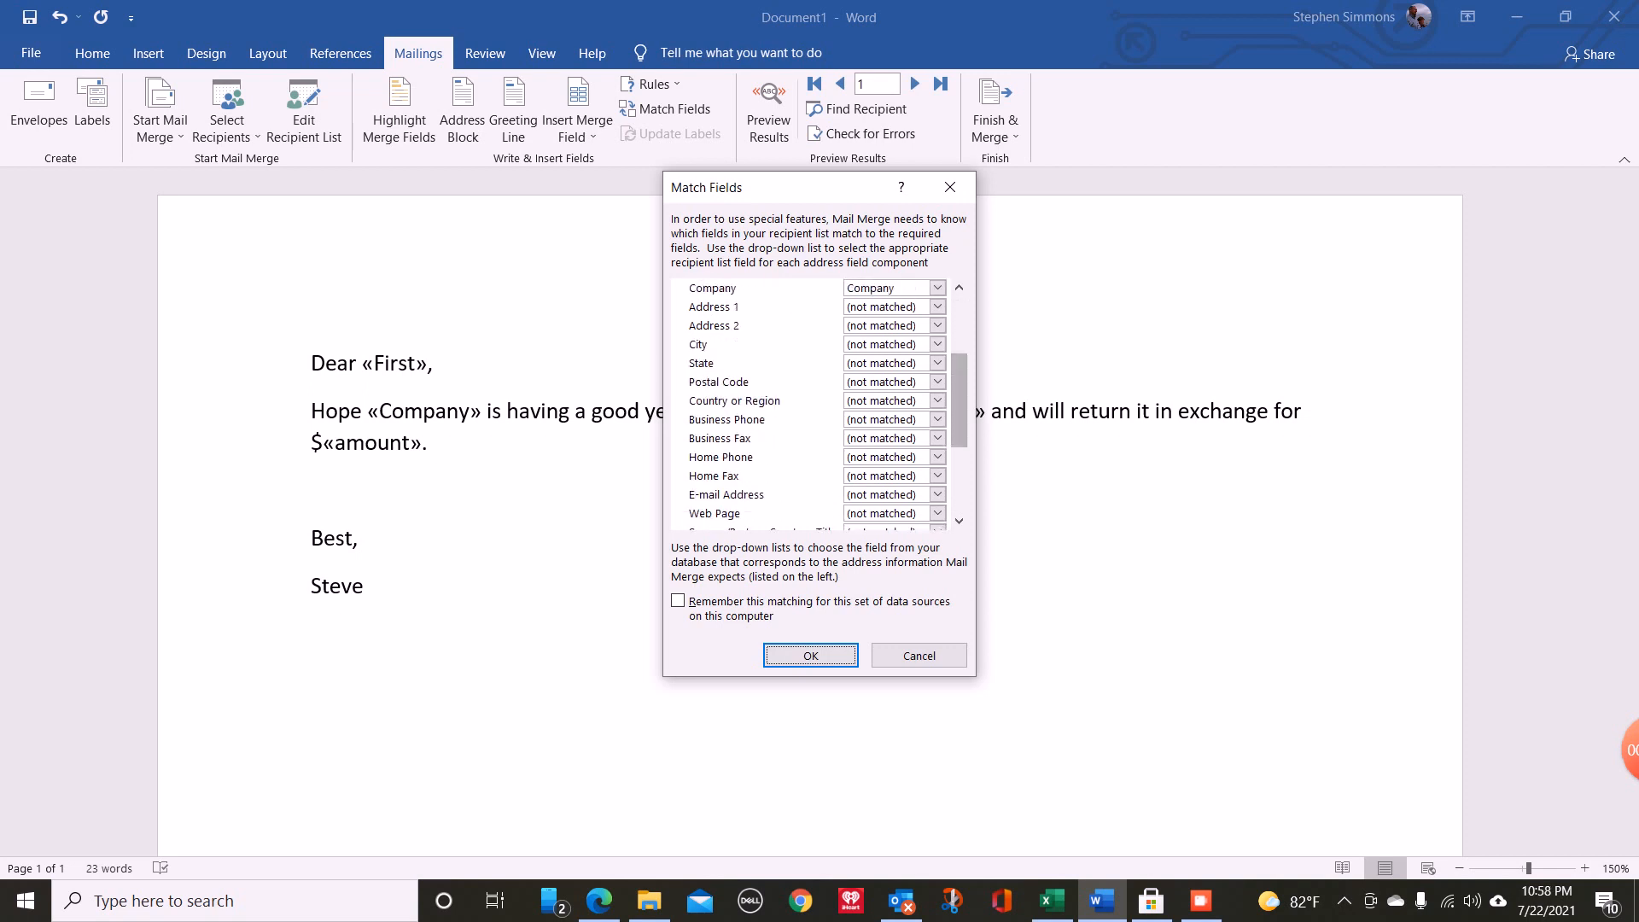
left_click(937, 495)
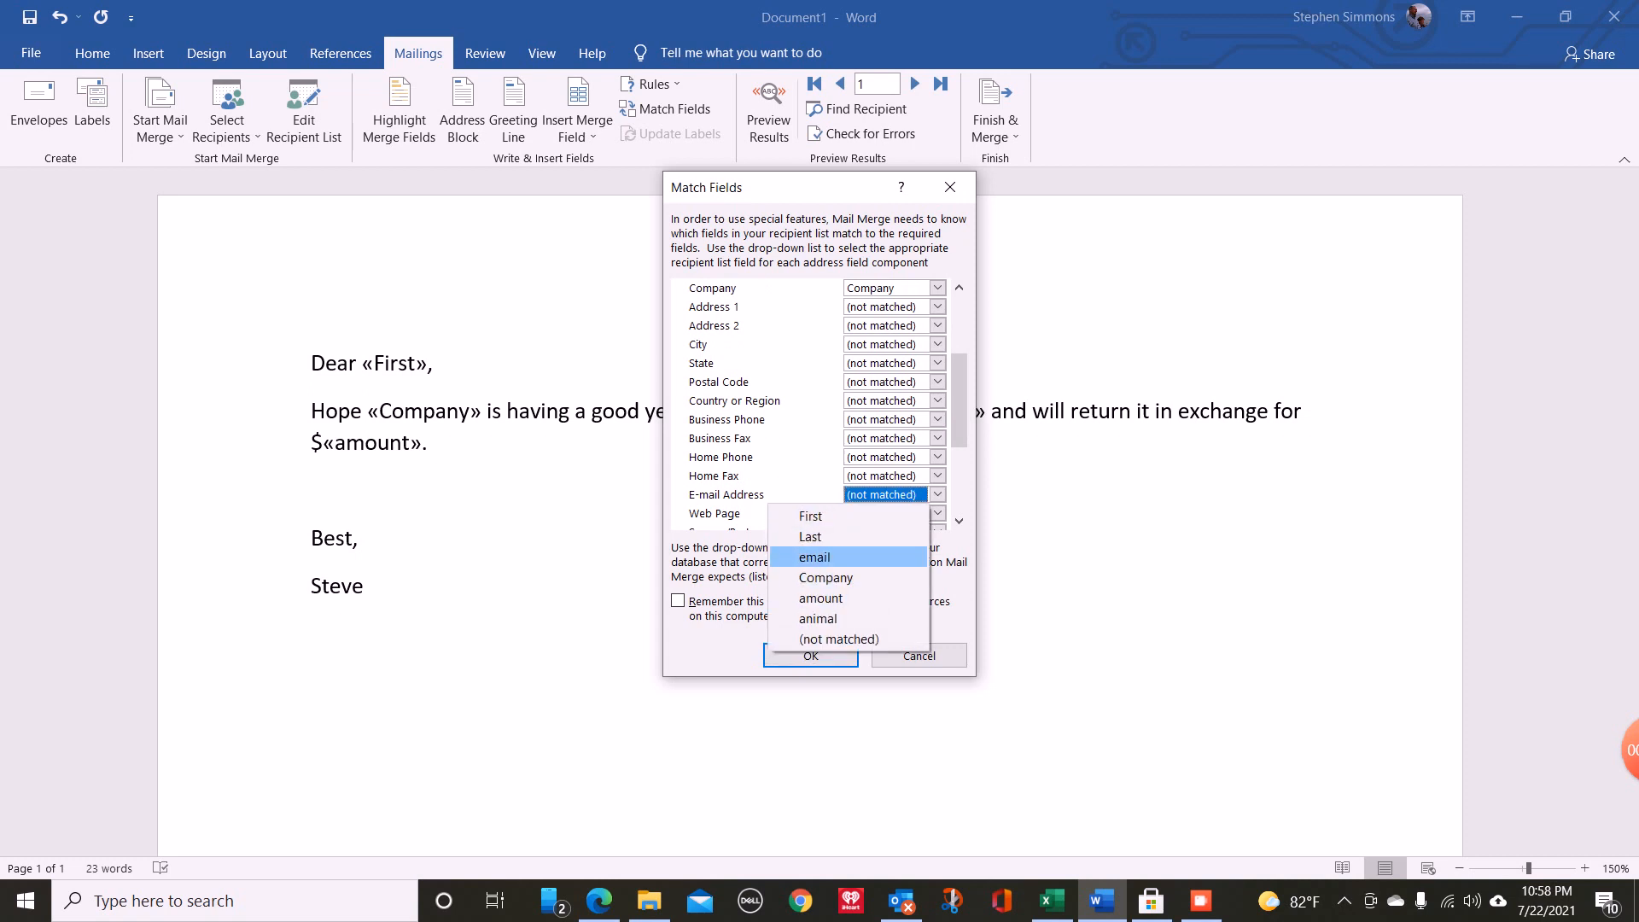
left_click(815, 557)
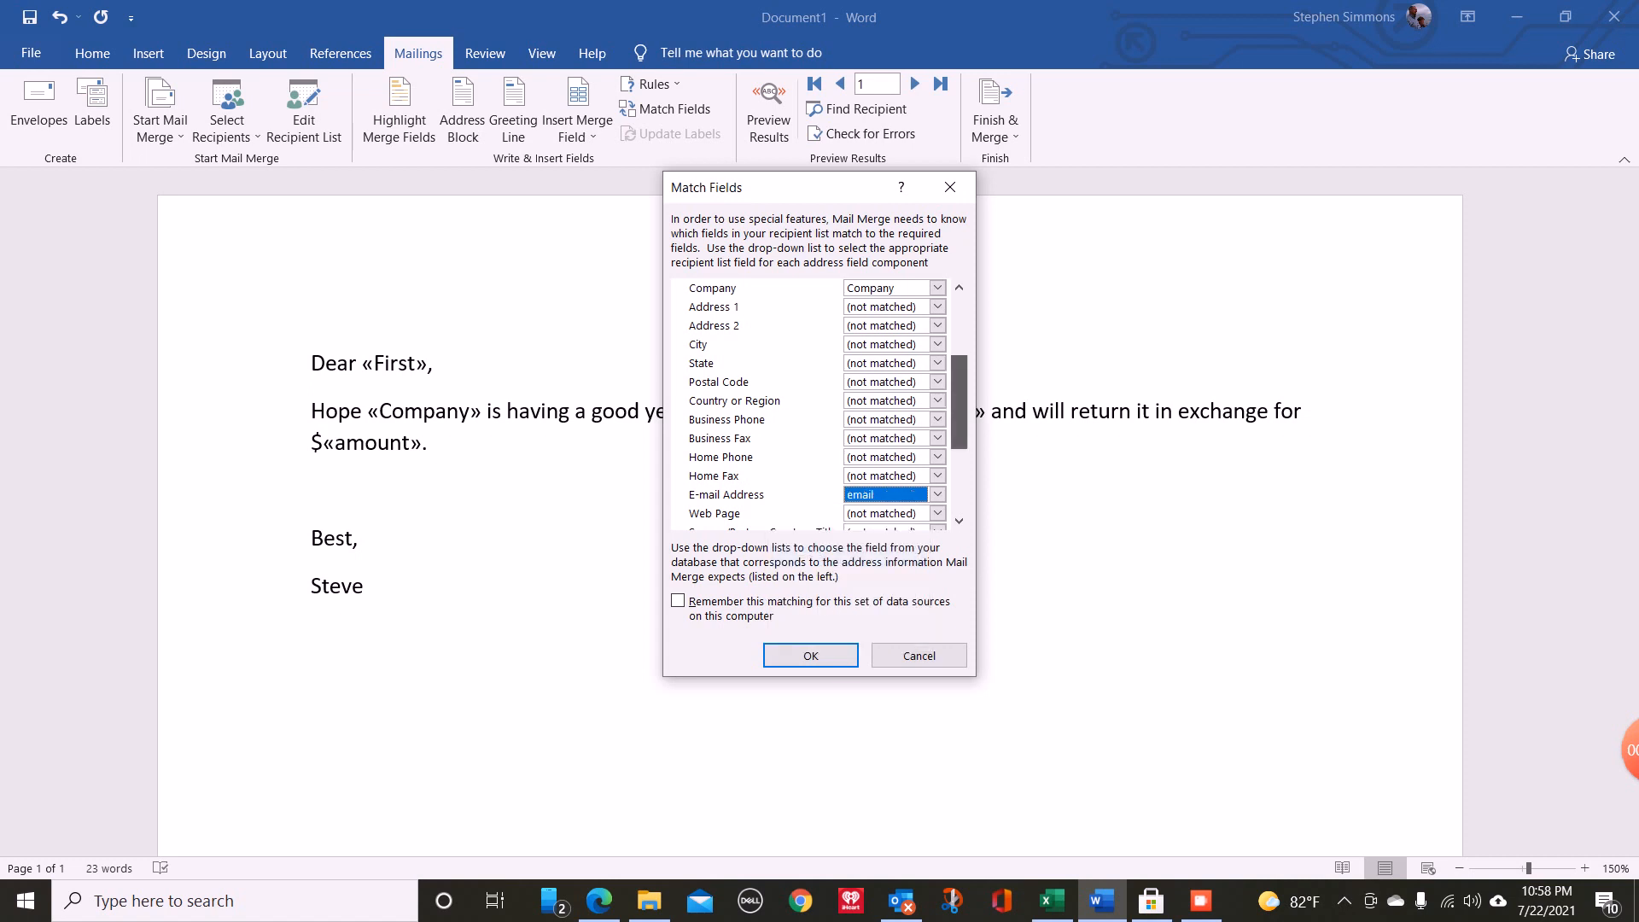
- Match Address 3 to the amount column and Department to the animal column, and apply the field matching
scroll(820, 401, "down", 3)
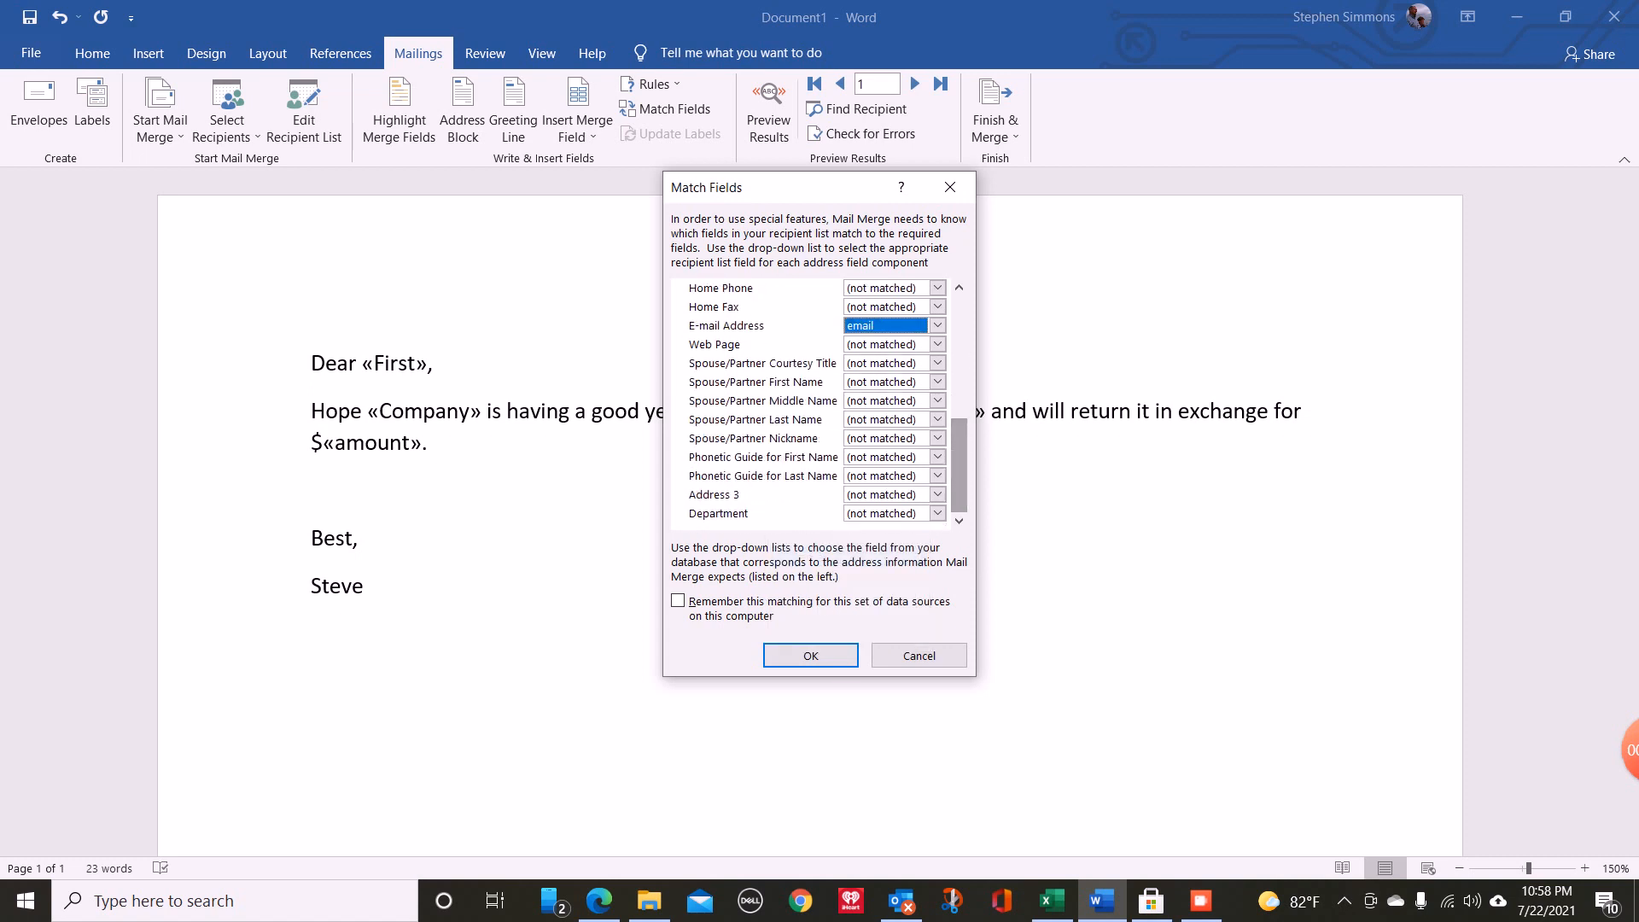
left_click(937, 496)
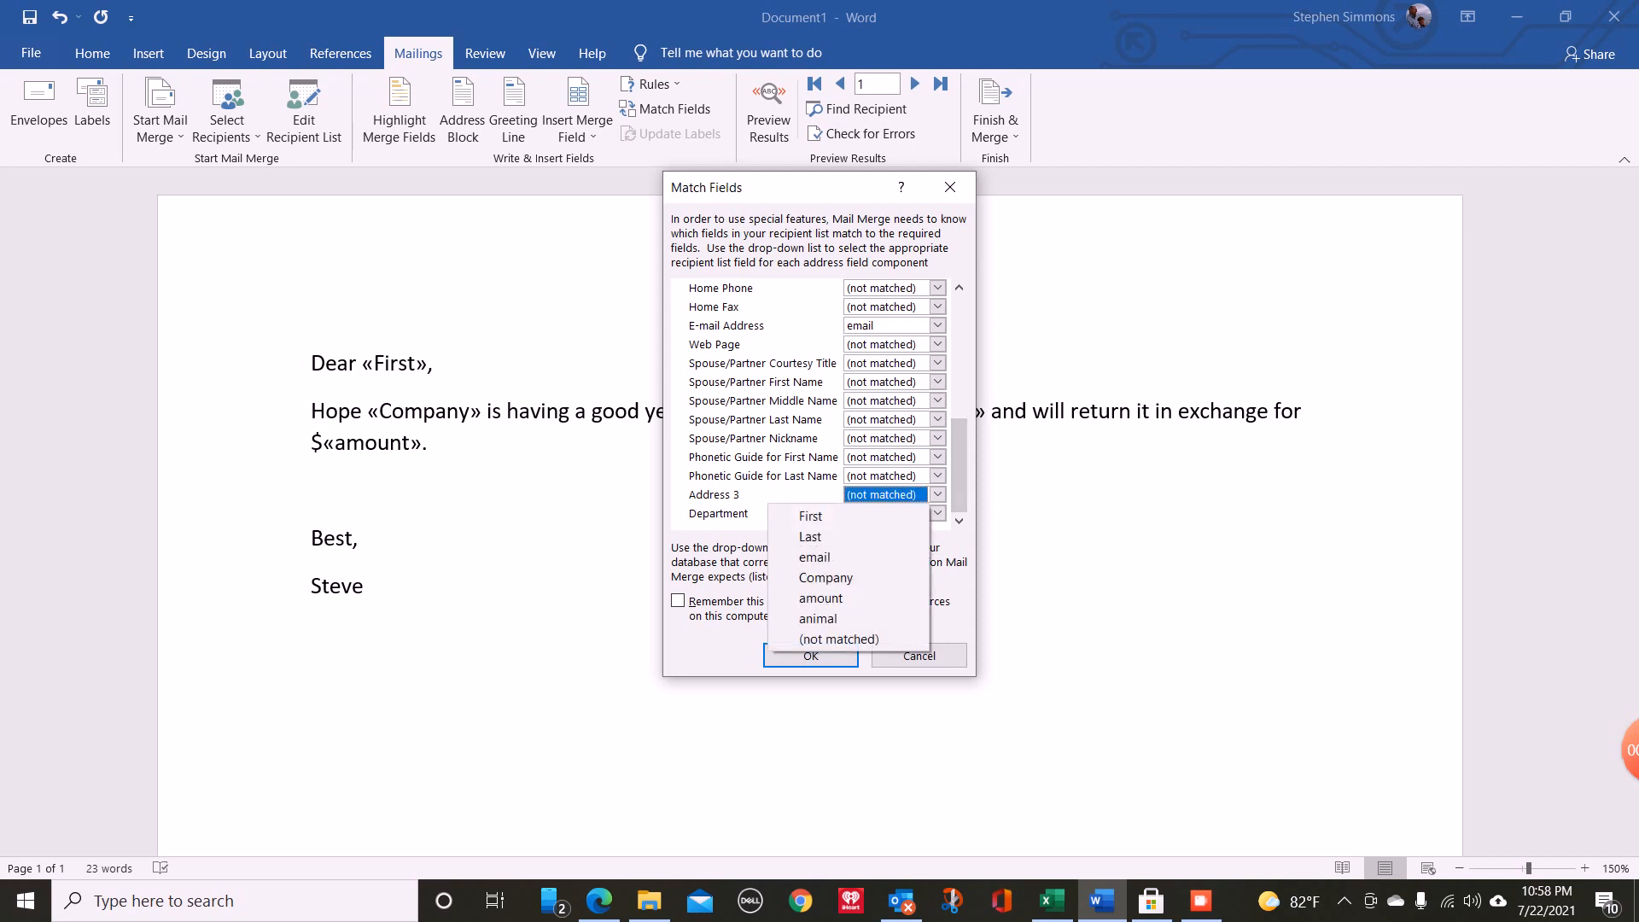
key("Down")
key("Down")
key("Down")
key("Down")
key("Down")
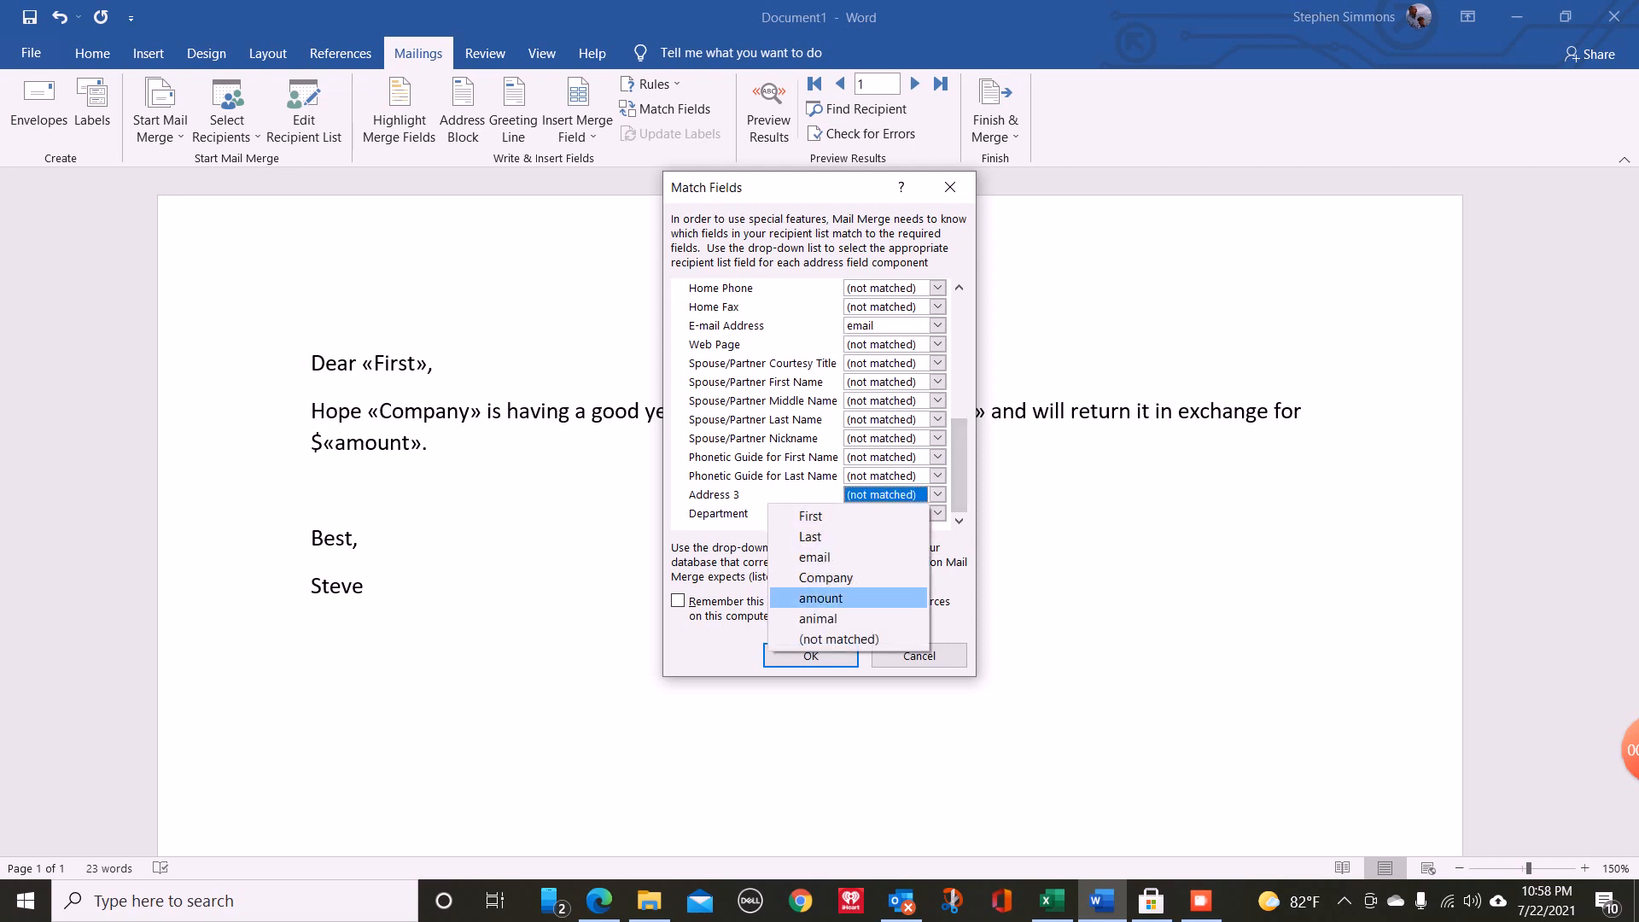
key("Return")
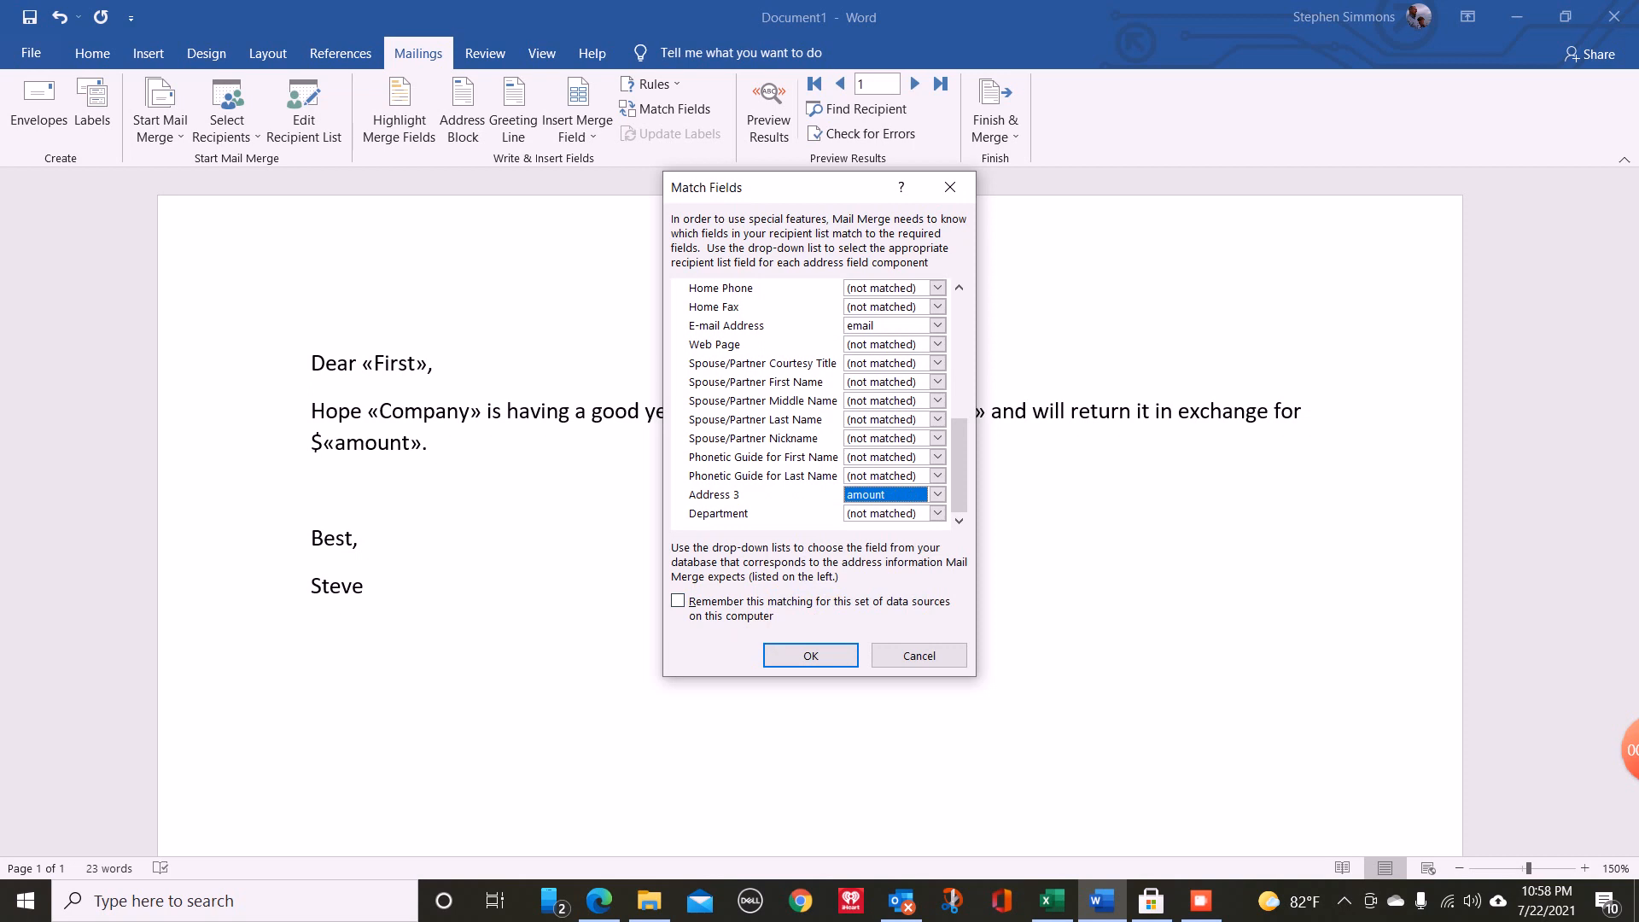
left_click(938, 514)
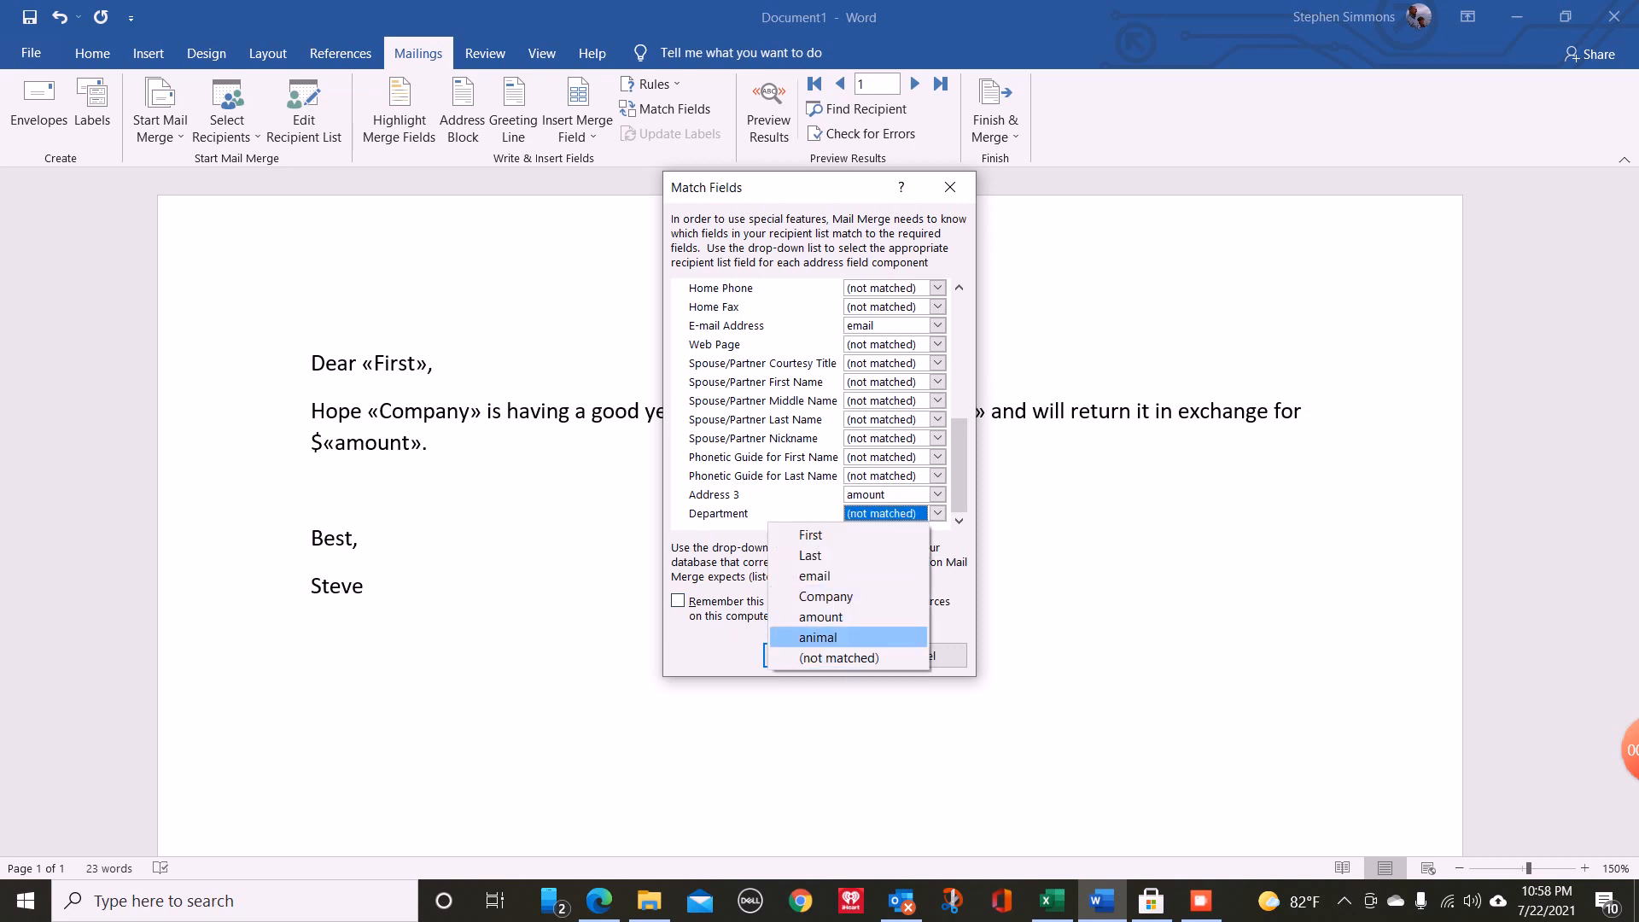
key("Return")
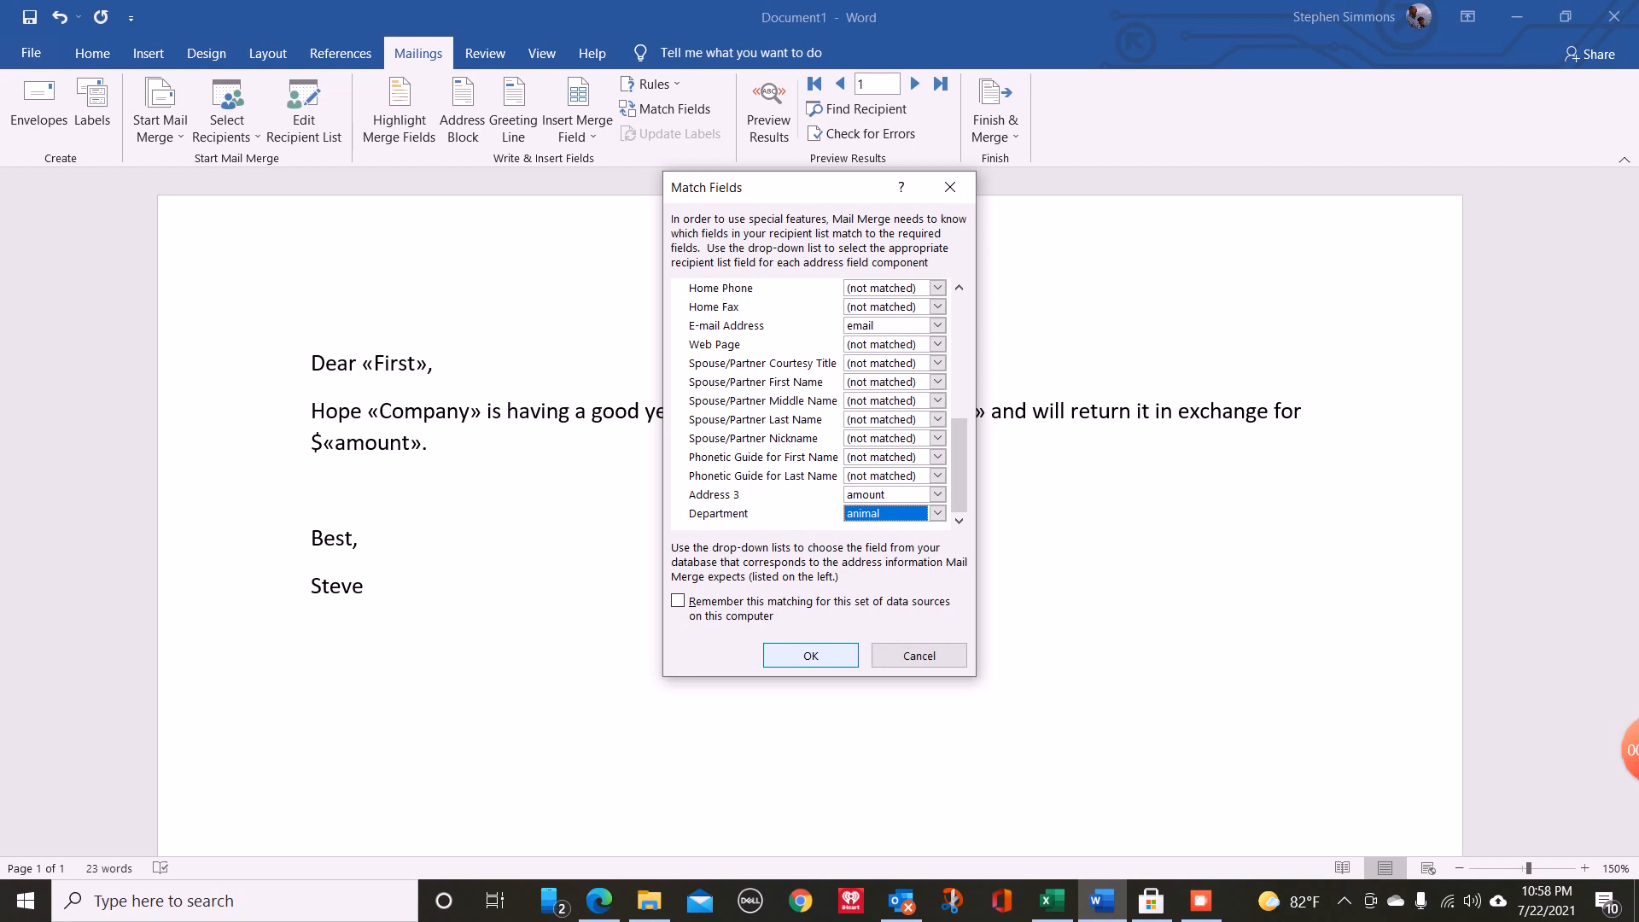
left_click(810, 656)
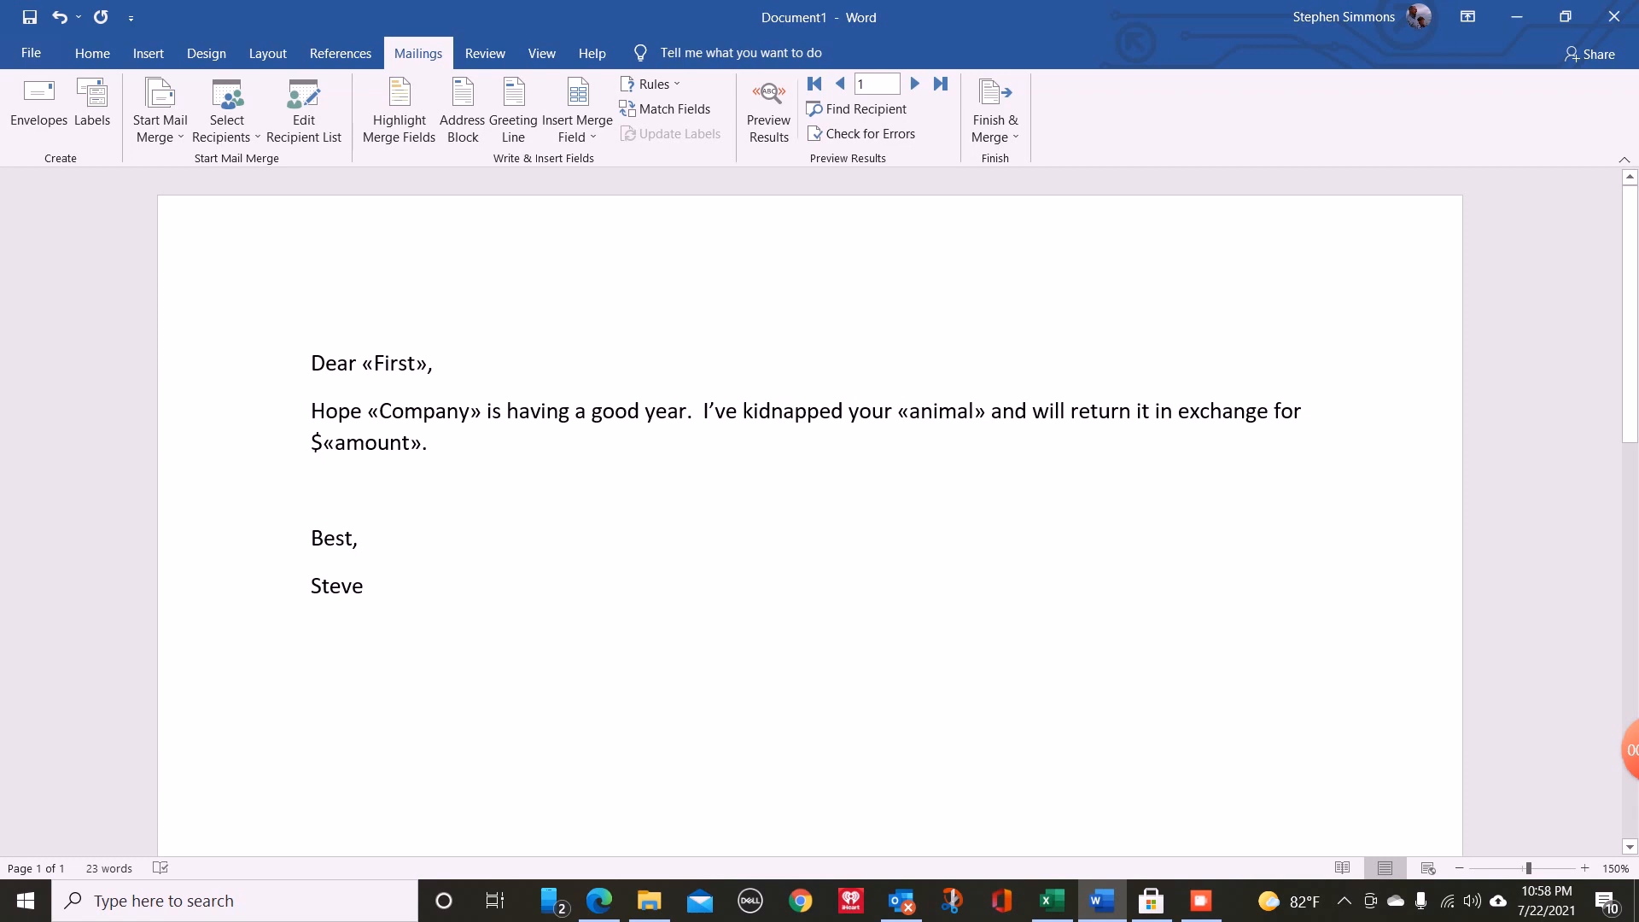
- Replace the first-name placeholder after "Dear" with the First merge field and the one after "Hope" with the Company merge field
left_click_drag(362, 365, 427, 365)
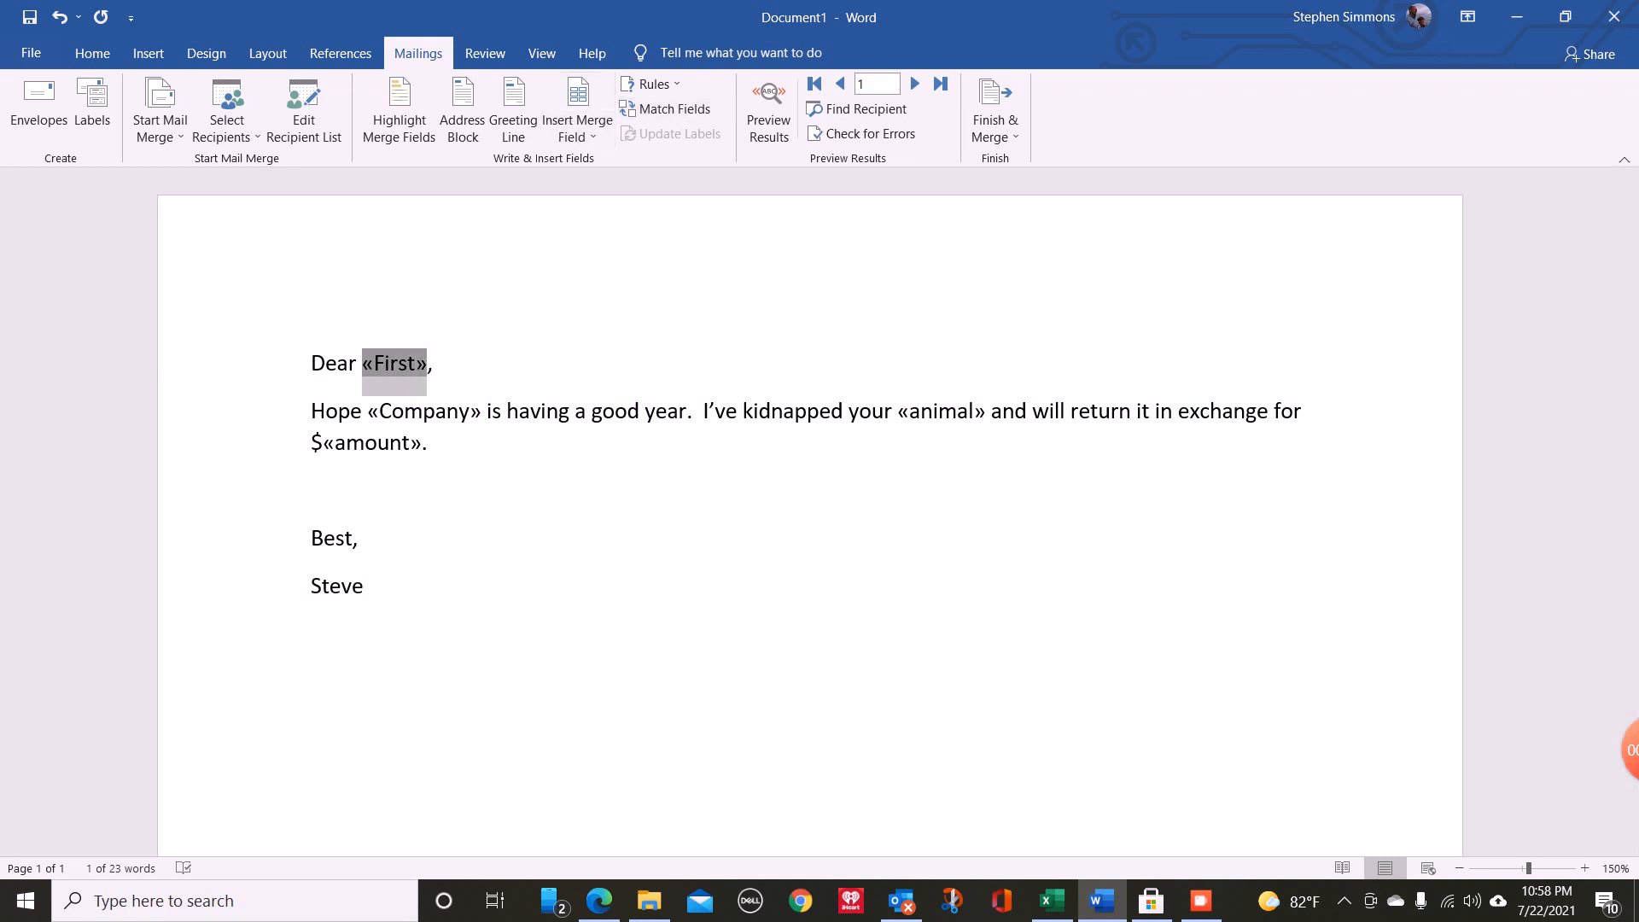
left_click(577, 129)
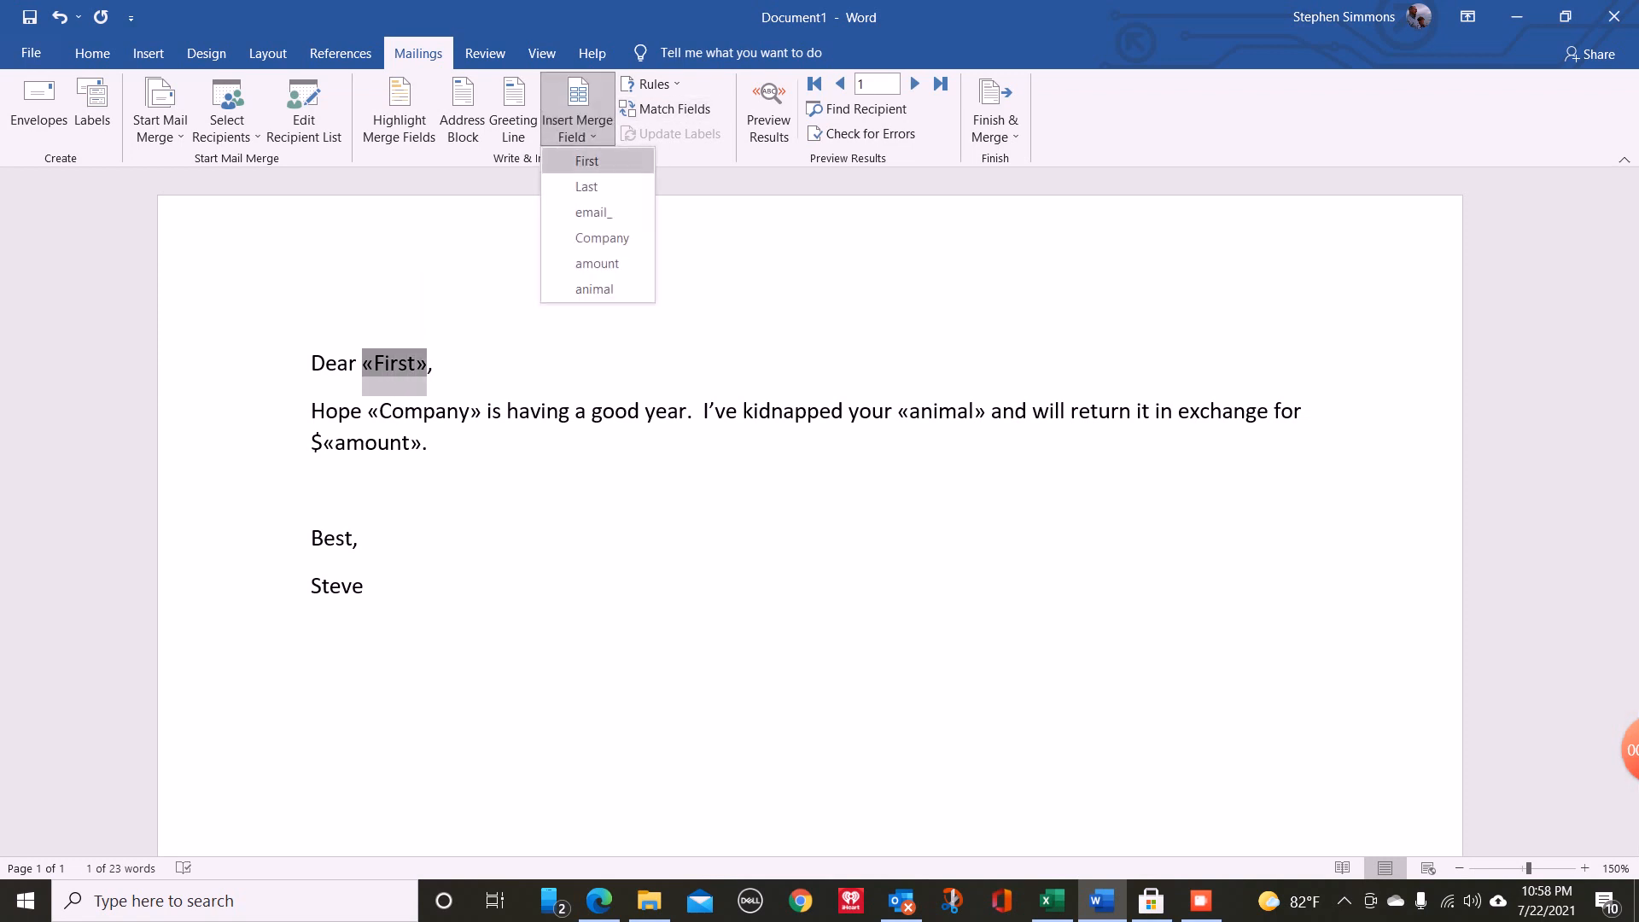
left_click(587, 161)
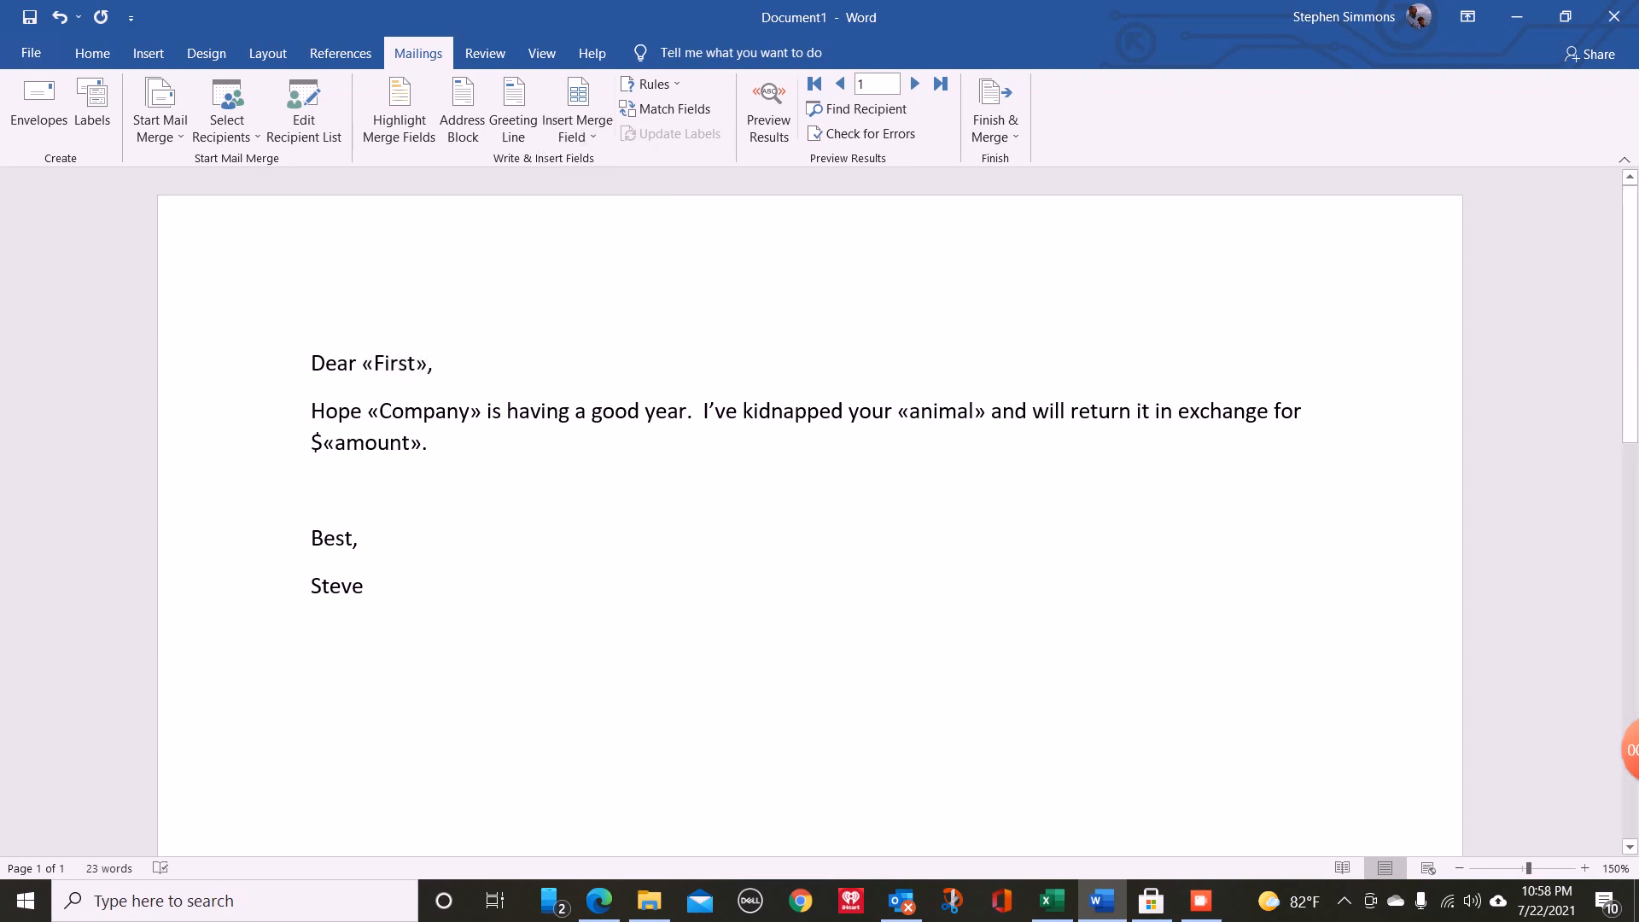
left_click_drag(369, 412, 481, 411)
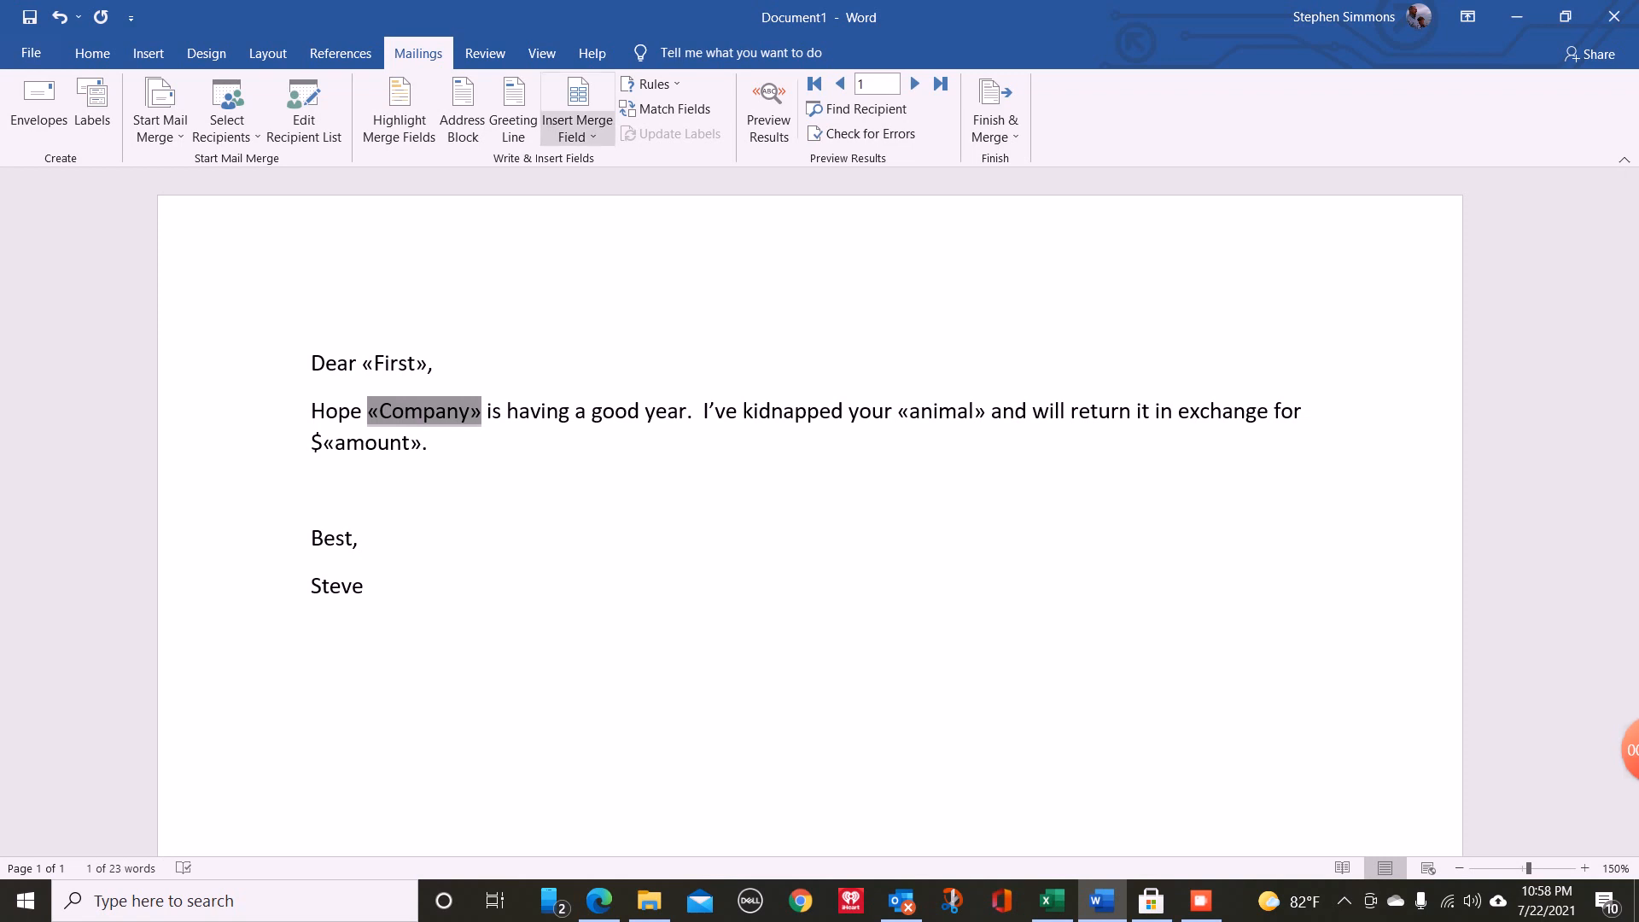
left_click(579, 120)
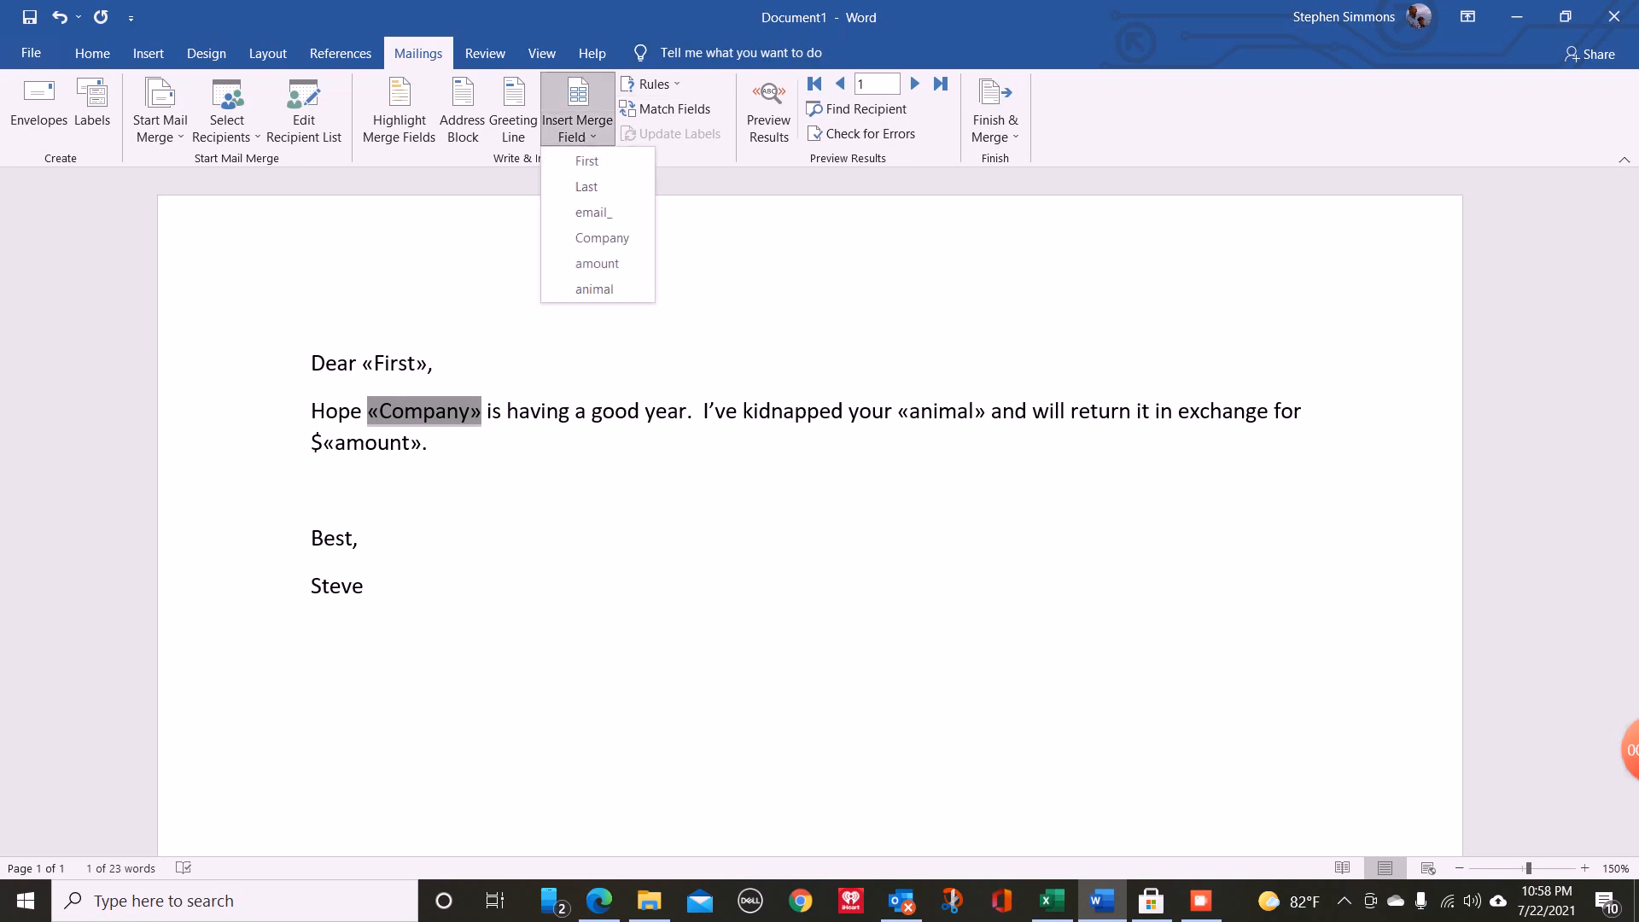
left_click(602, 237)
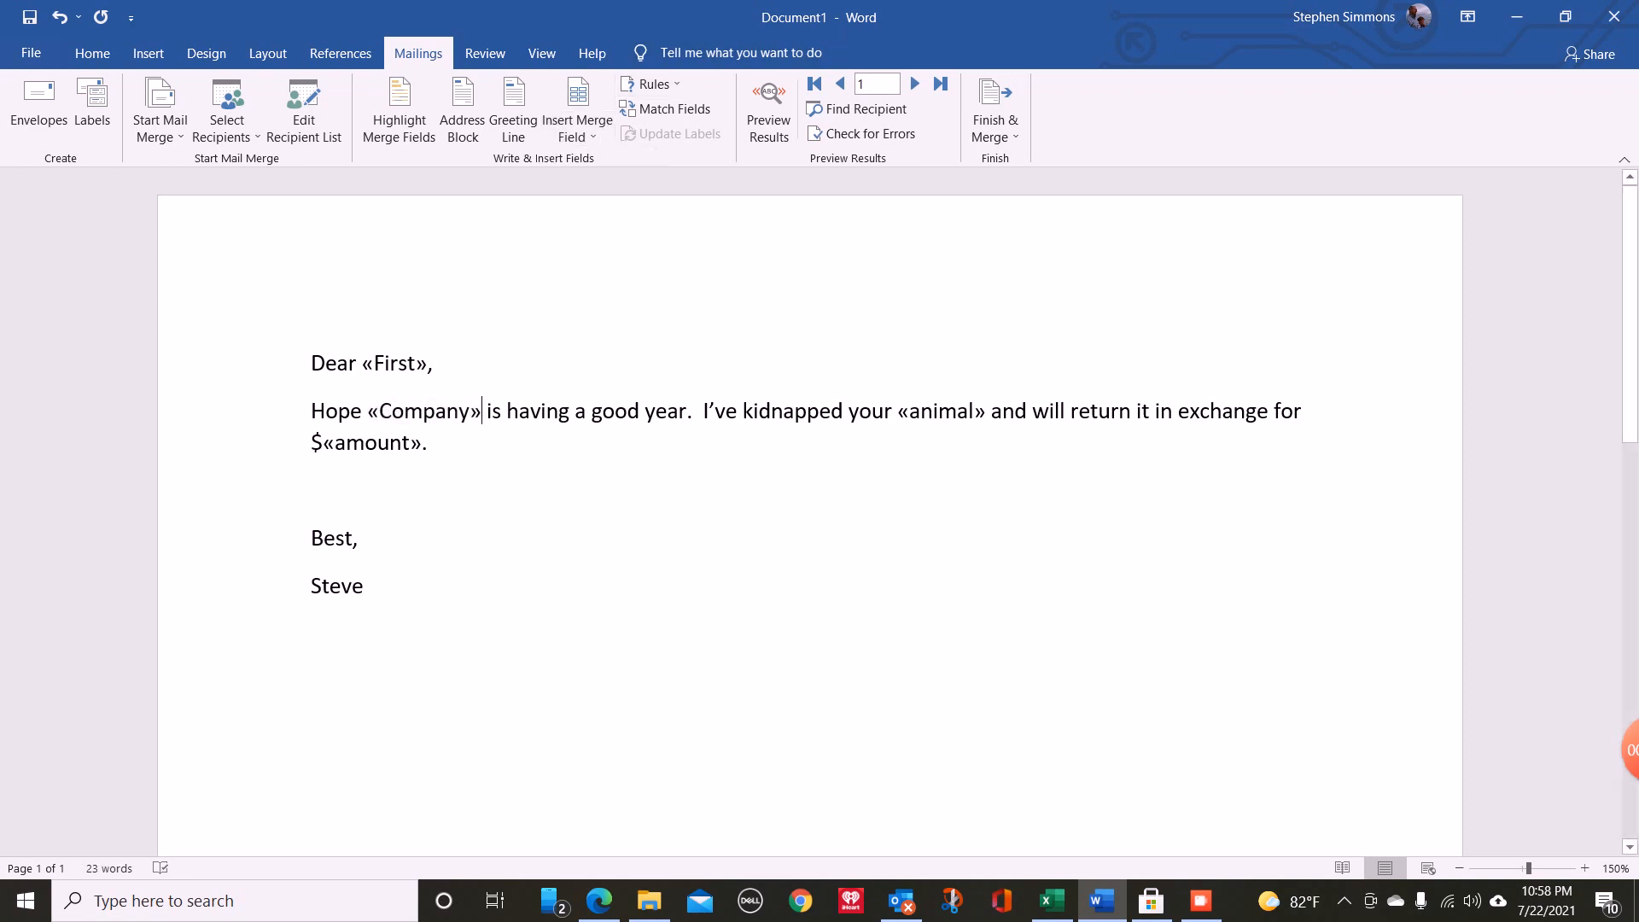
- Replace the animal placeholder after "kidnapped your" with the animal merge field and the one after the dollar sign with the amount merge field
left_click_drag(899, 412, 985, 411)
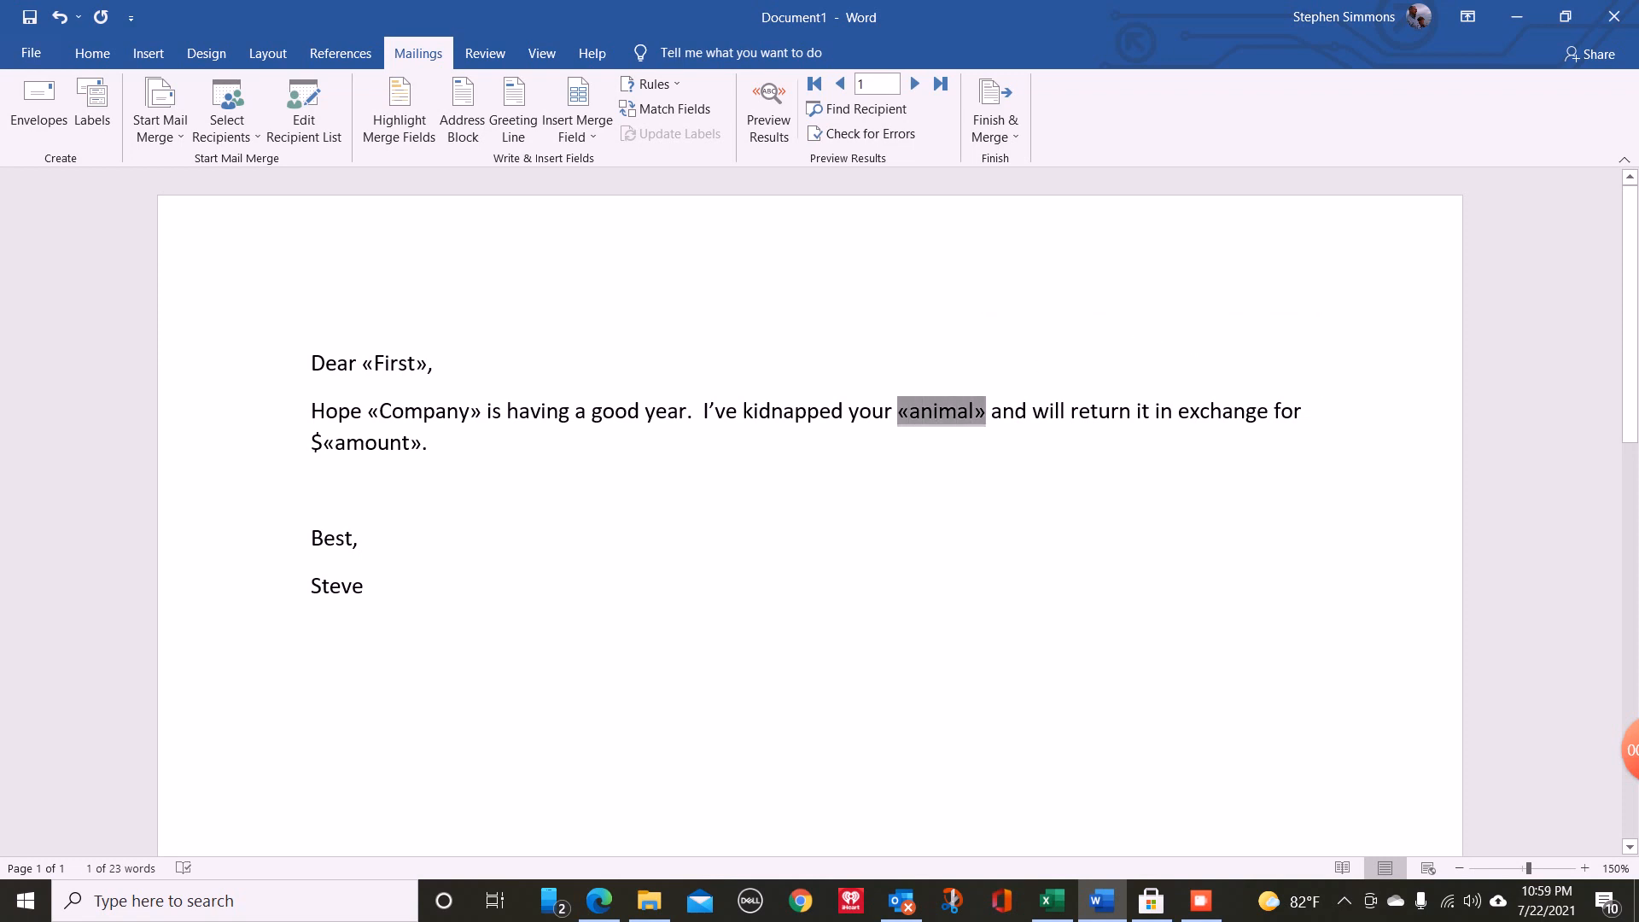
left_click(577, 128)
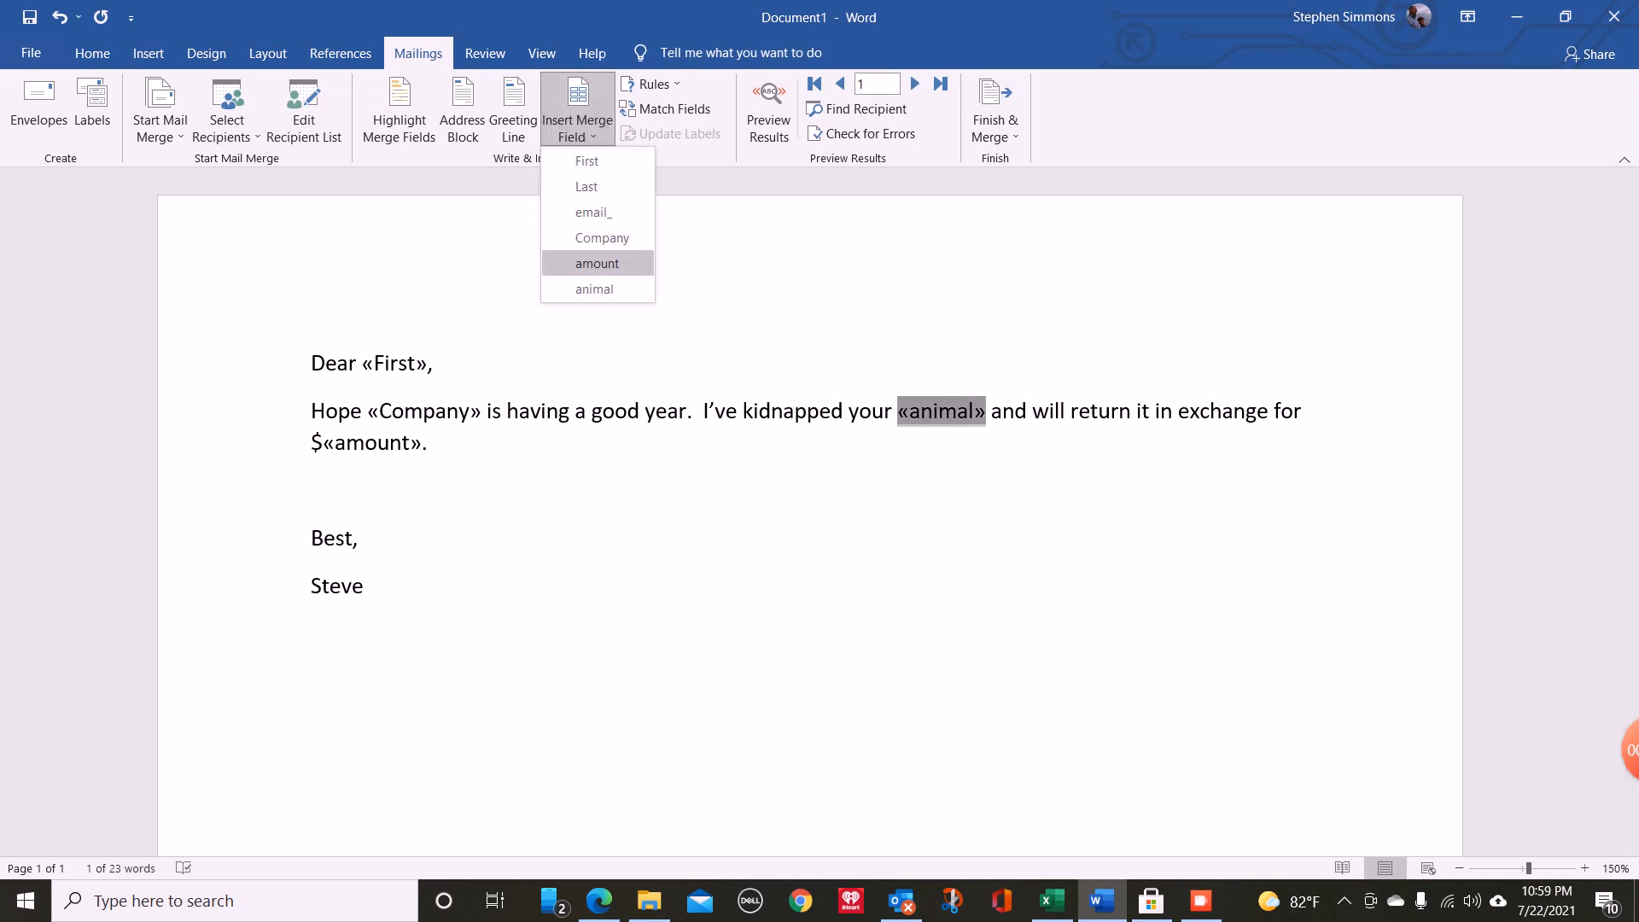
left_click(595, 288)
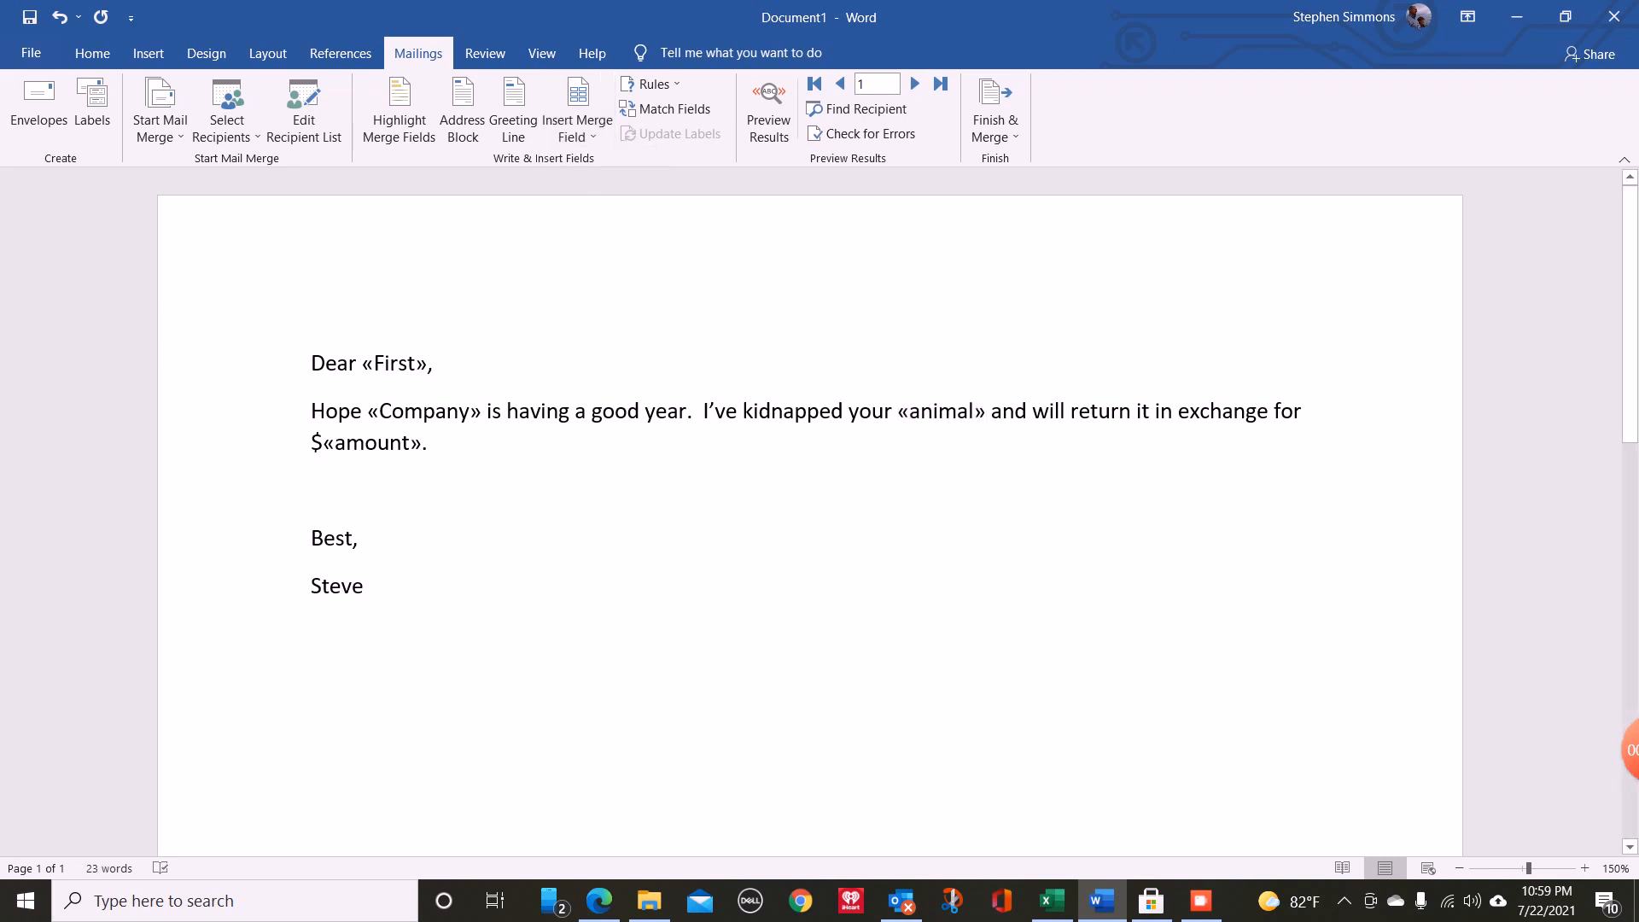
double_click(372, 442)
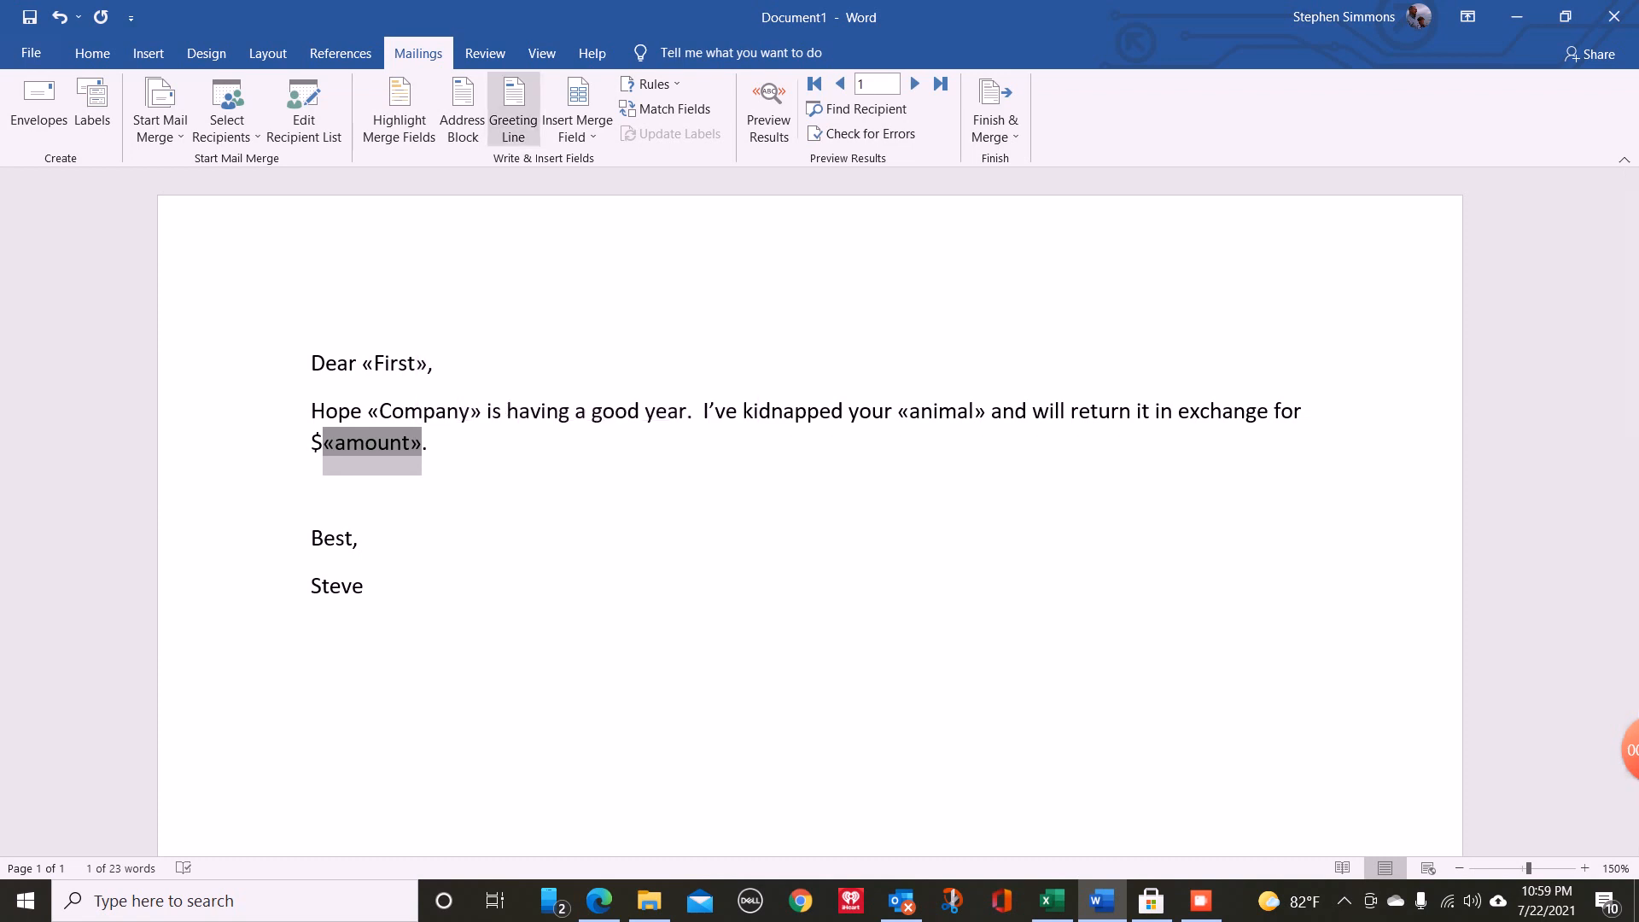
left_click(577, 128)
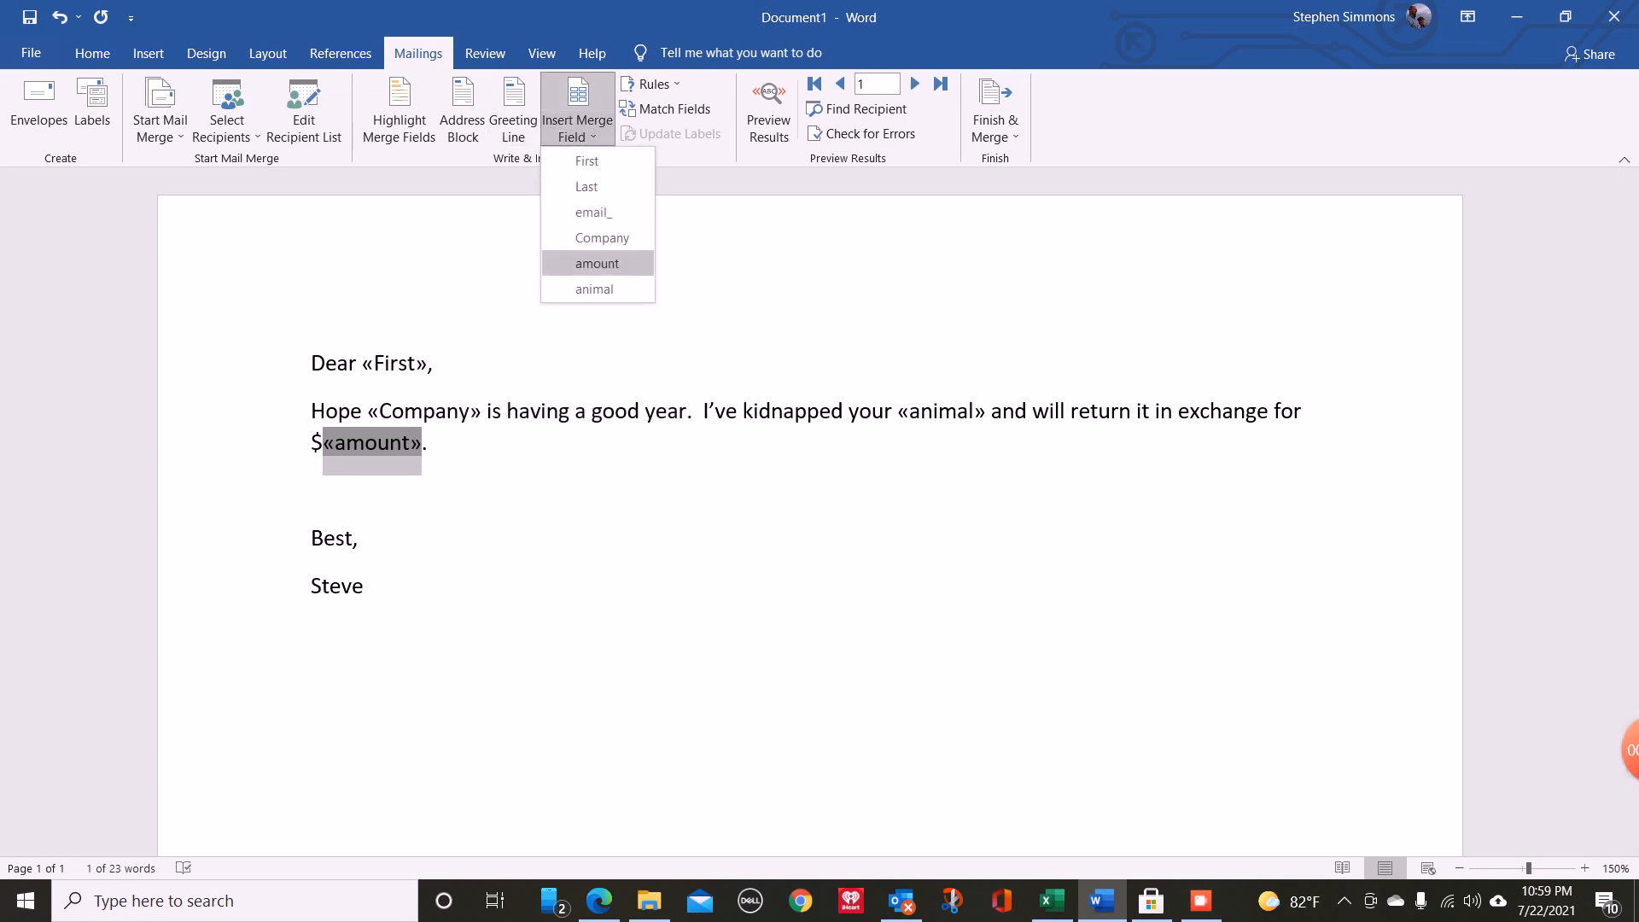
left_click(597, 263)
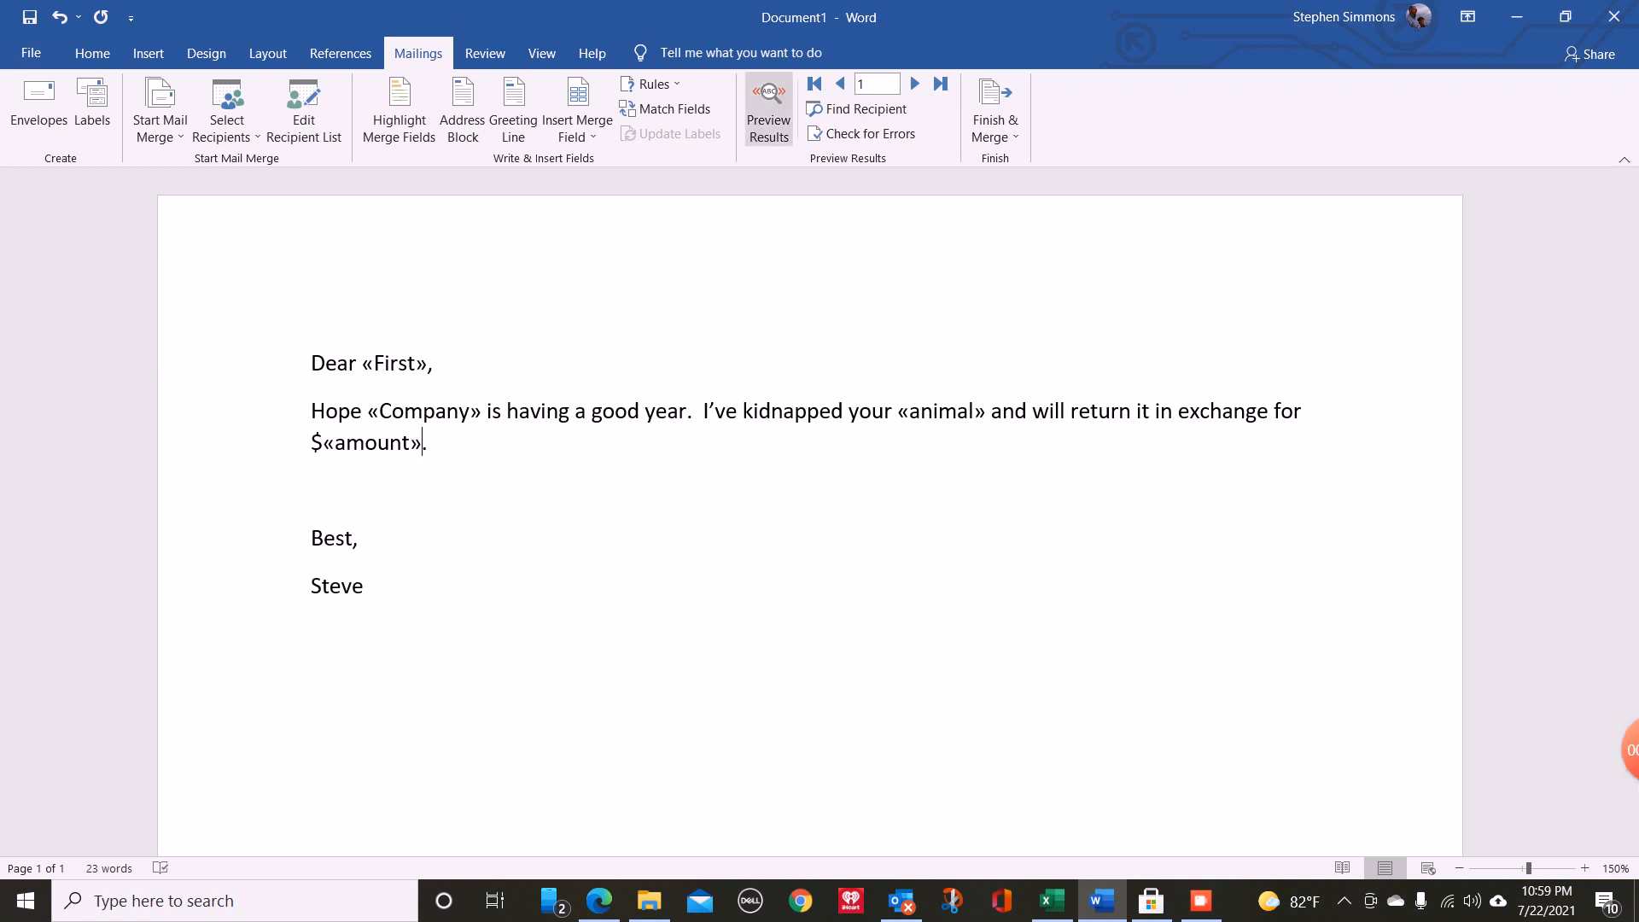
- Preview the merged letter for records 1 to 3, comparing it with the recipient rows of the Merge List workbook in Excel
left_click(768, 111)
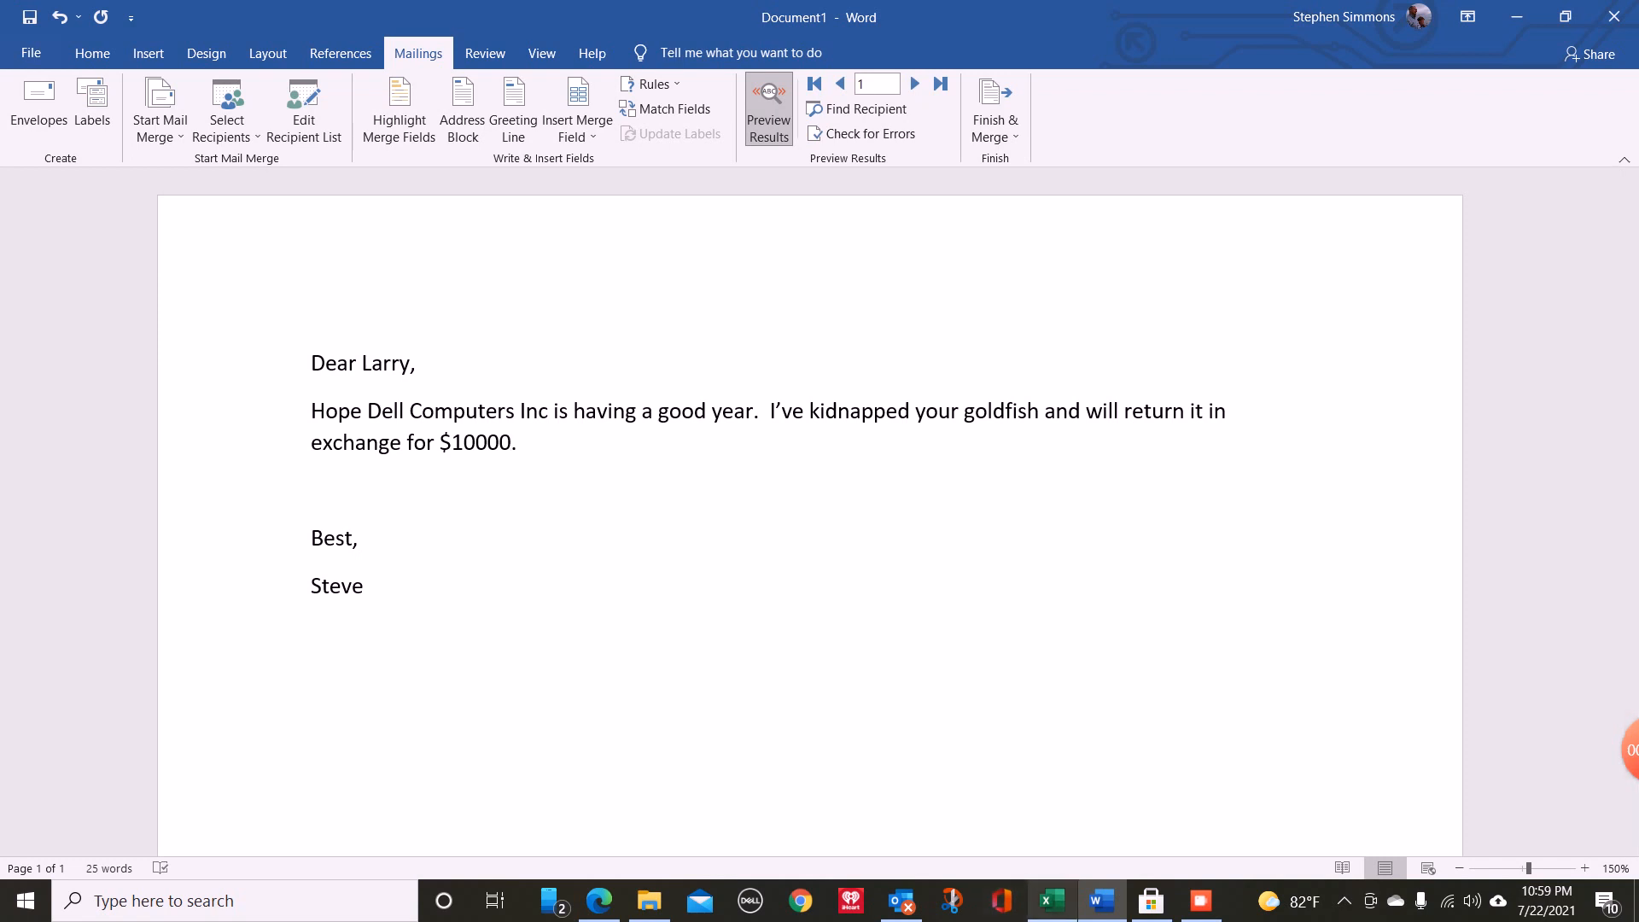
left_click(1053, 901)
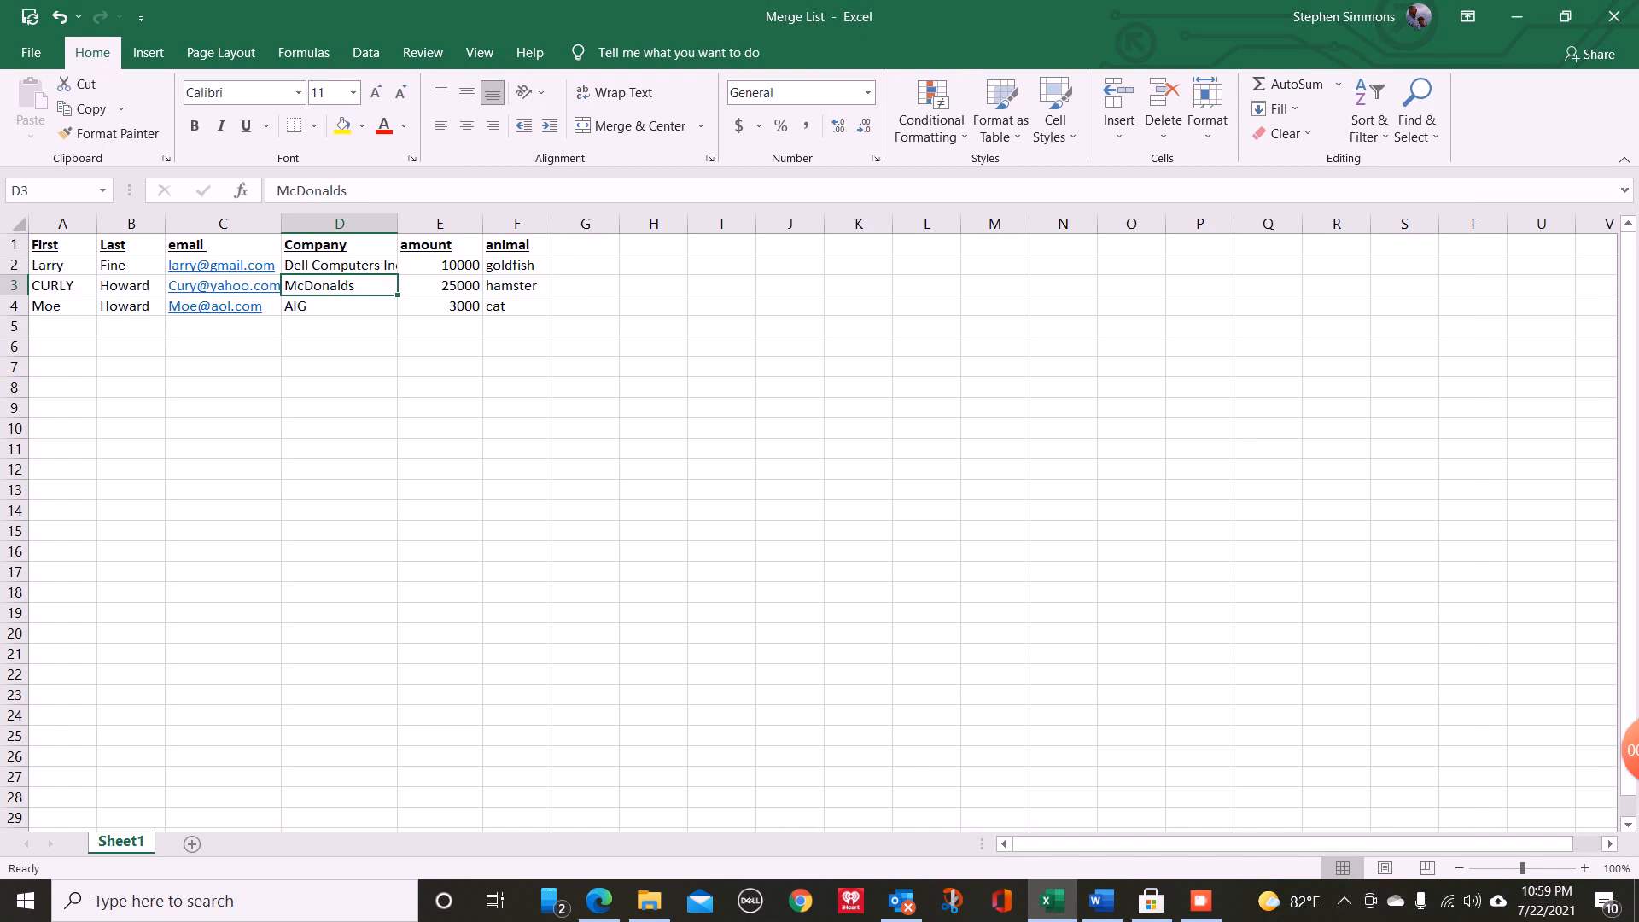
left_click_drag(128, 286, 768, 679)
left_click(1102, 901)
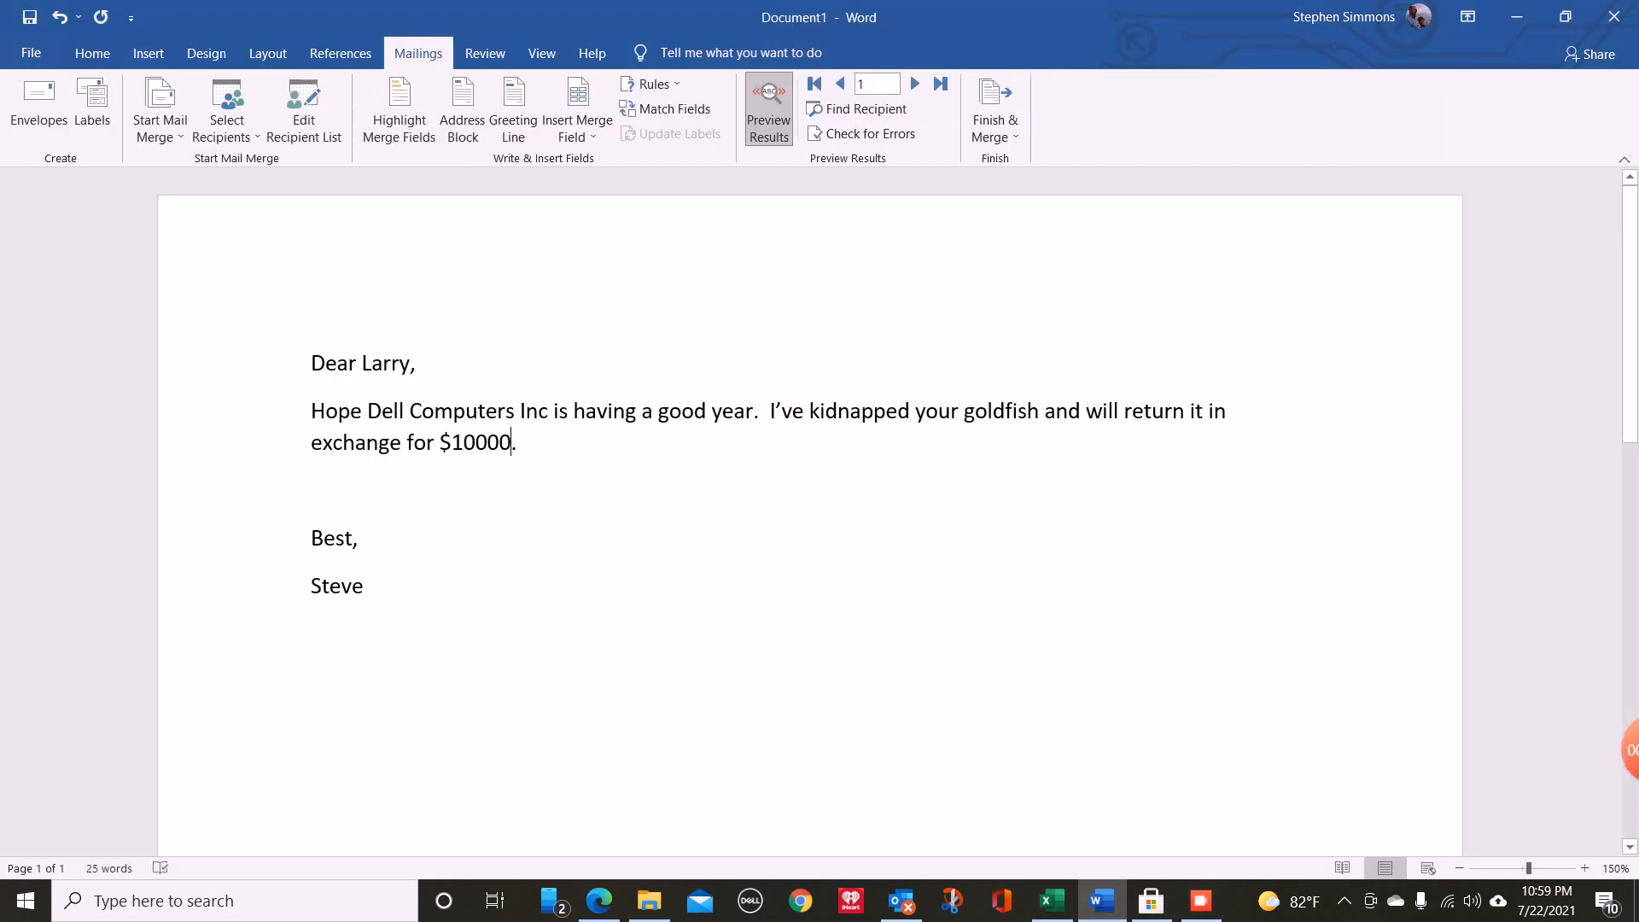
left_click(914, 83)
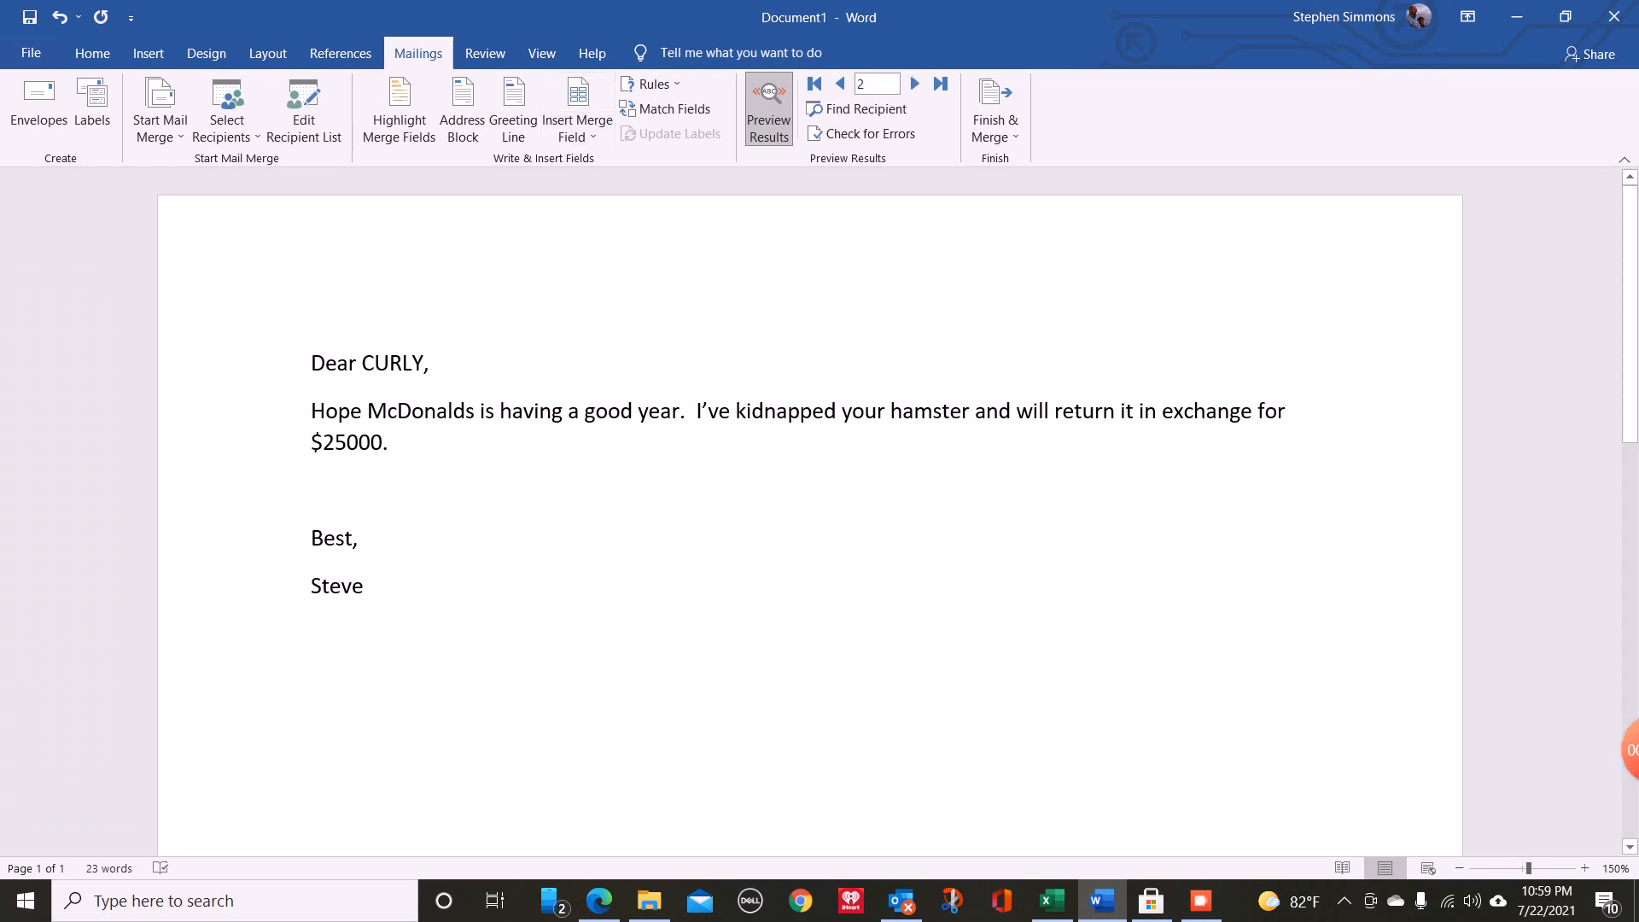
left_click(1052, 901)
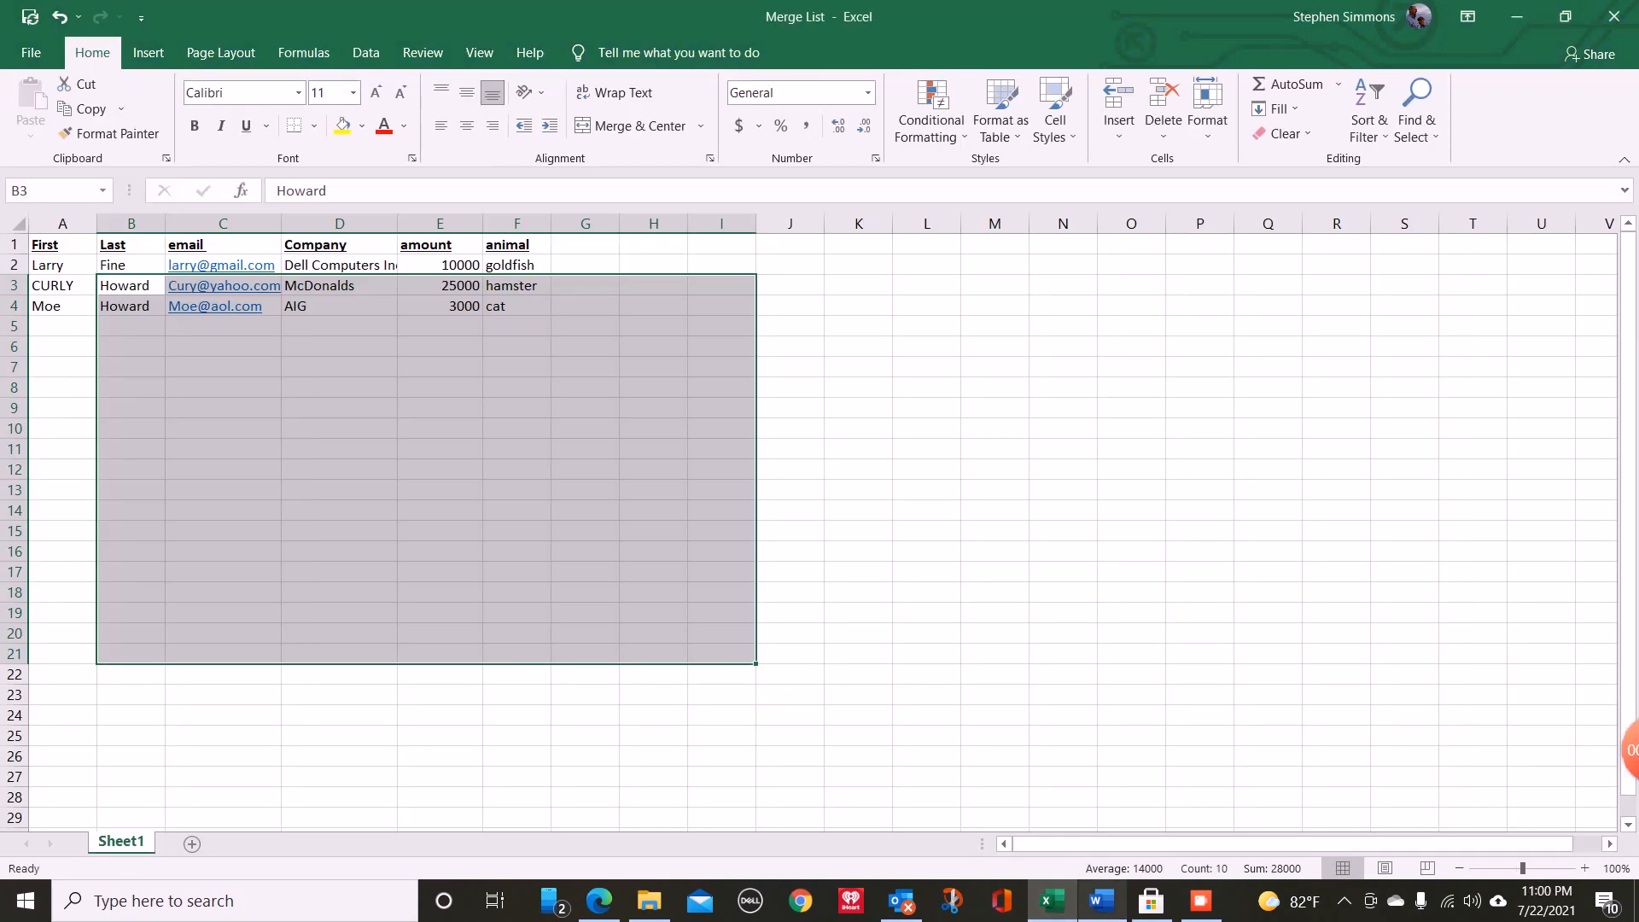
left_click(1101, 901)
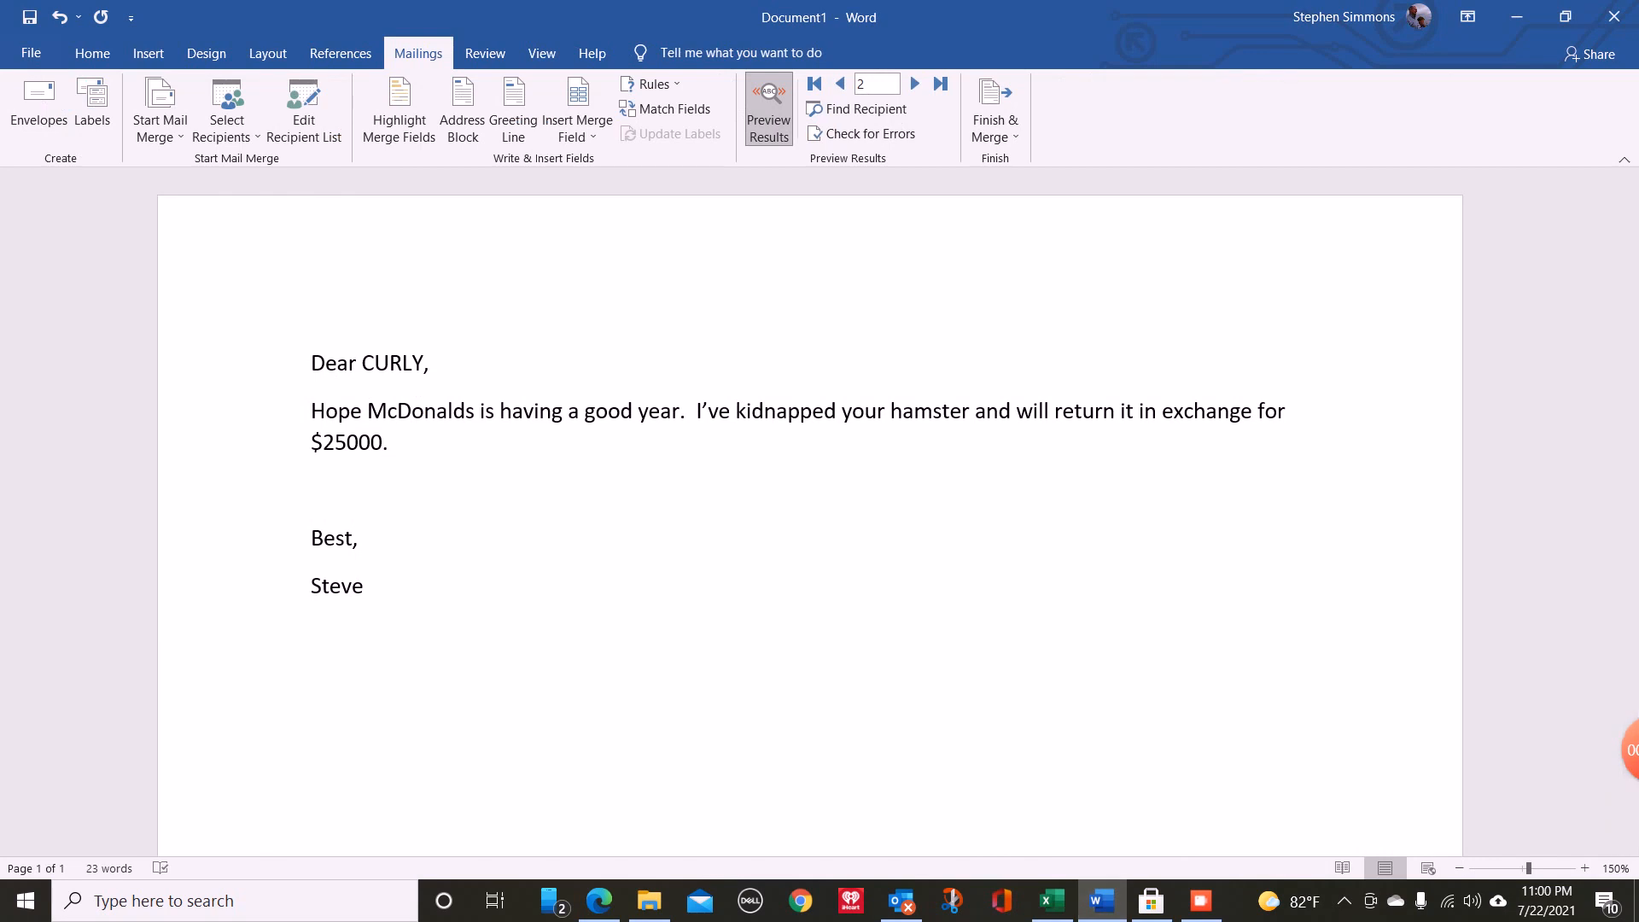
left_click(914, 83)
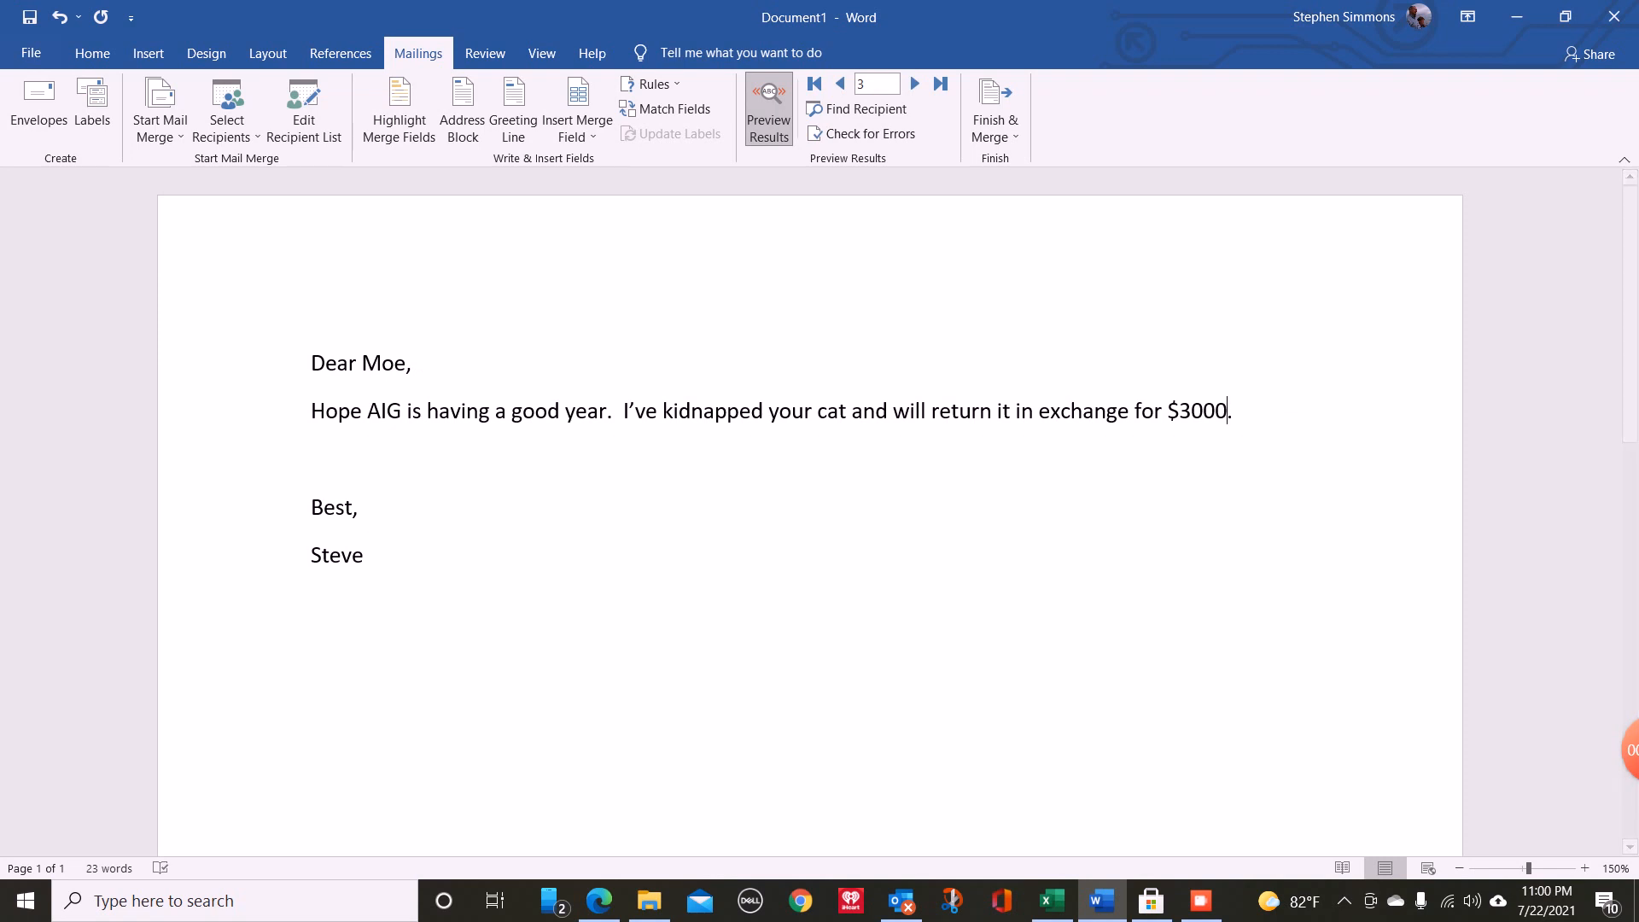
- Finish the merge by sending all records as HTML e-mail messages to the email_ field with the subject line "Ransom demand"
left_click(996, 119)
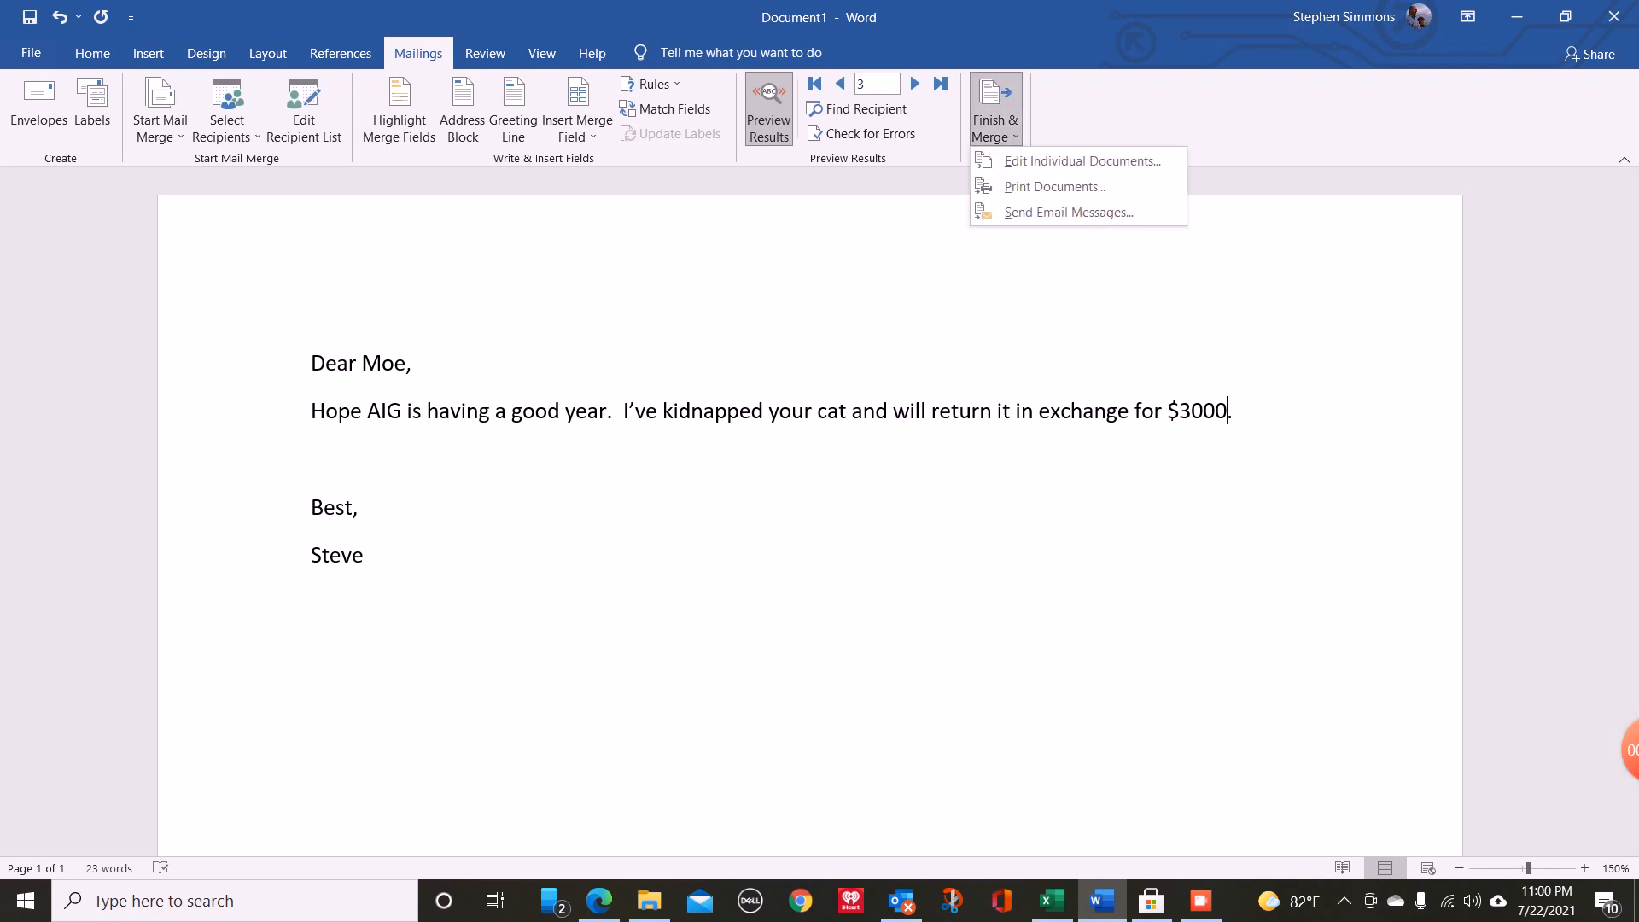
left_click(1069, 212)
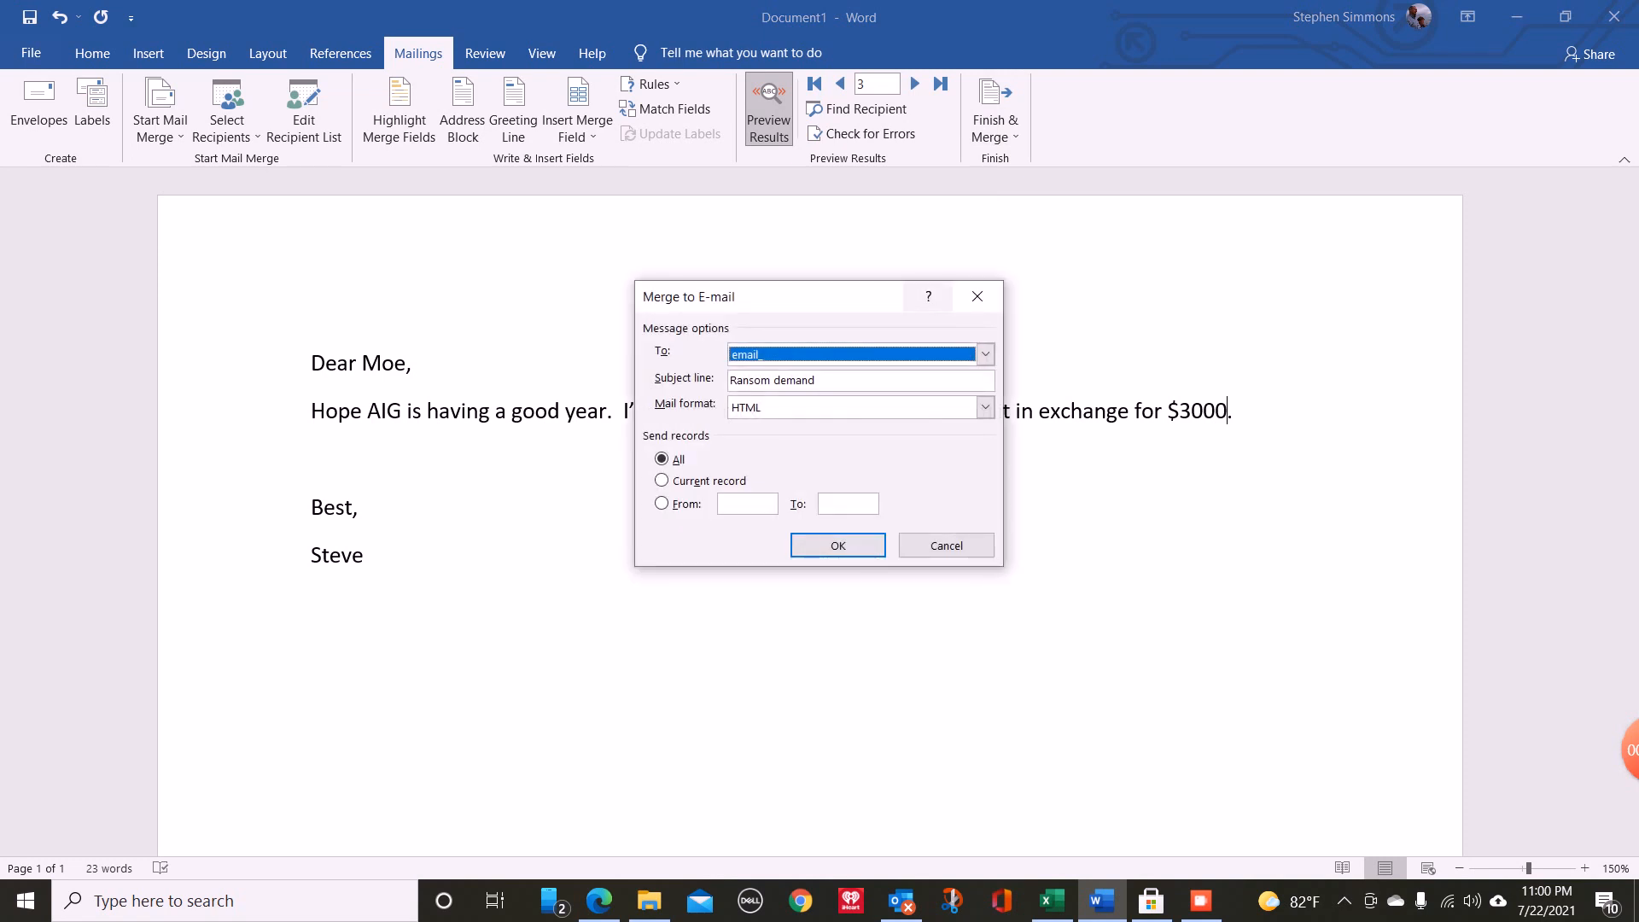
key("Tab")
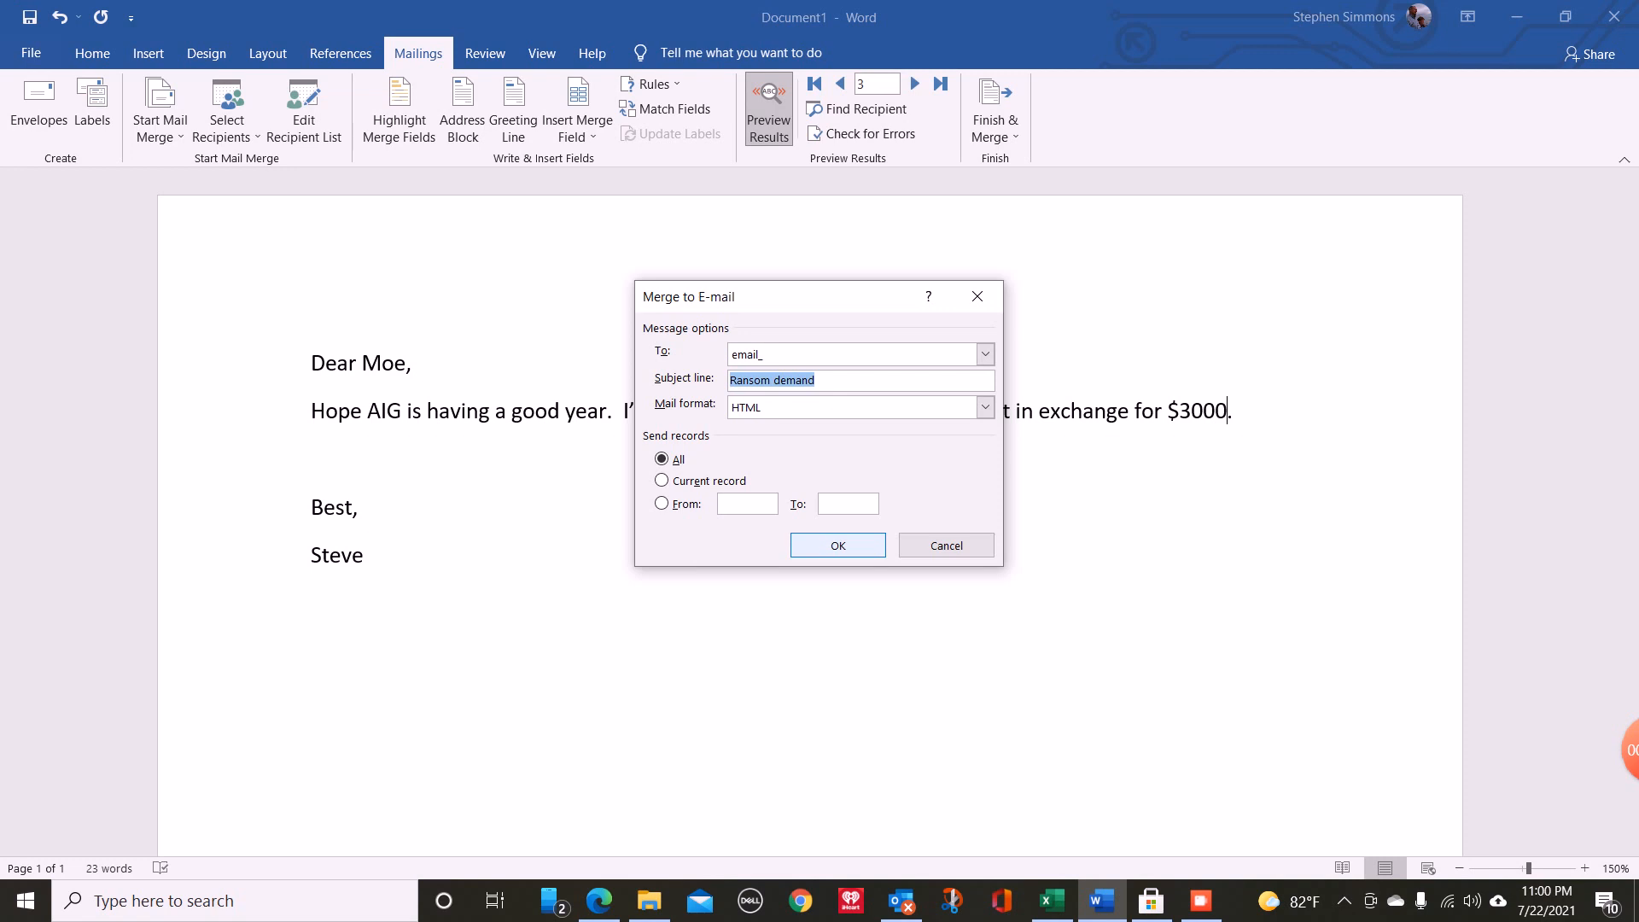
key("Return")
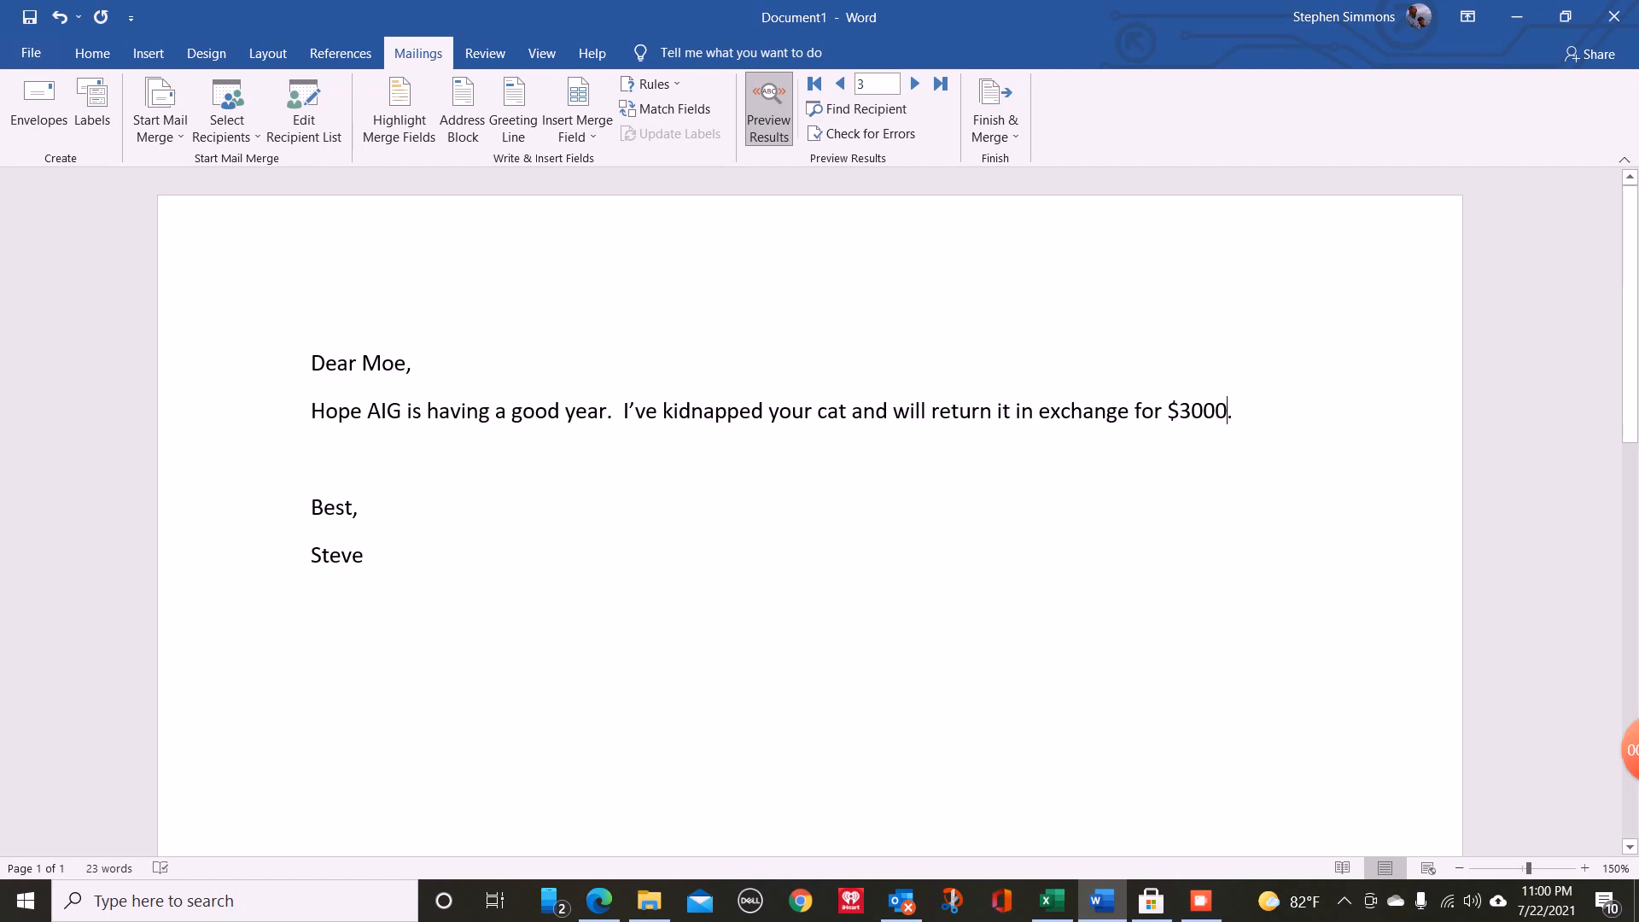
- Switch to Outlook, open the newest "Ransom demand" message in the Outbox, the one for the AIG recipient, and send it
left_click(901, 901)
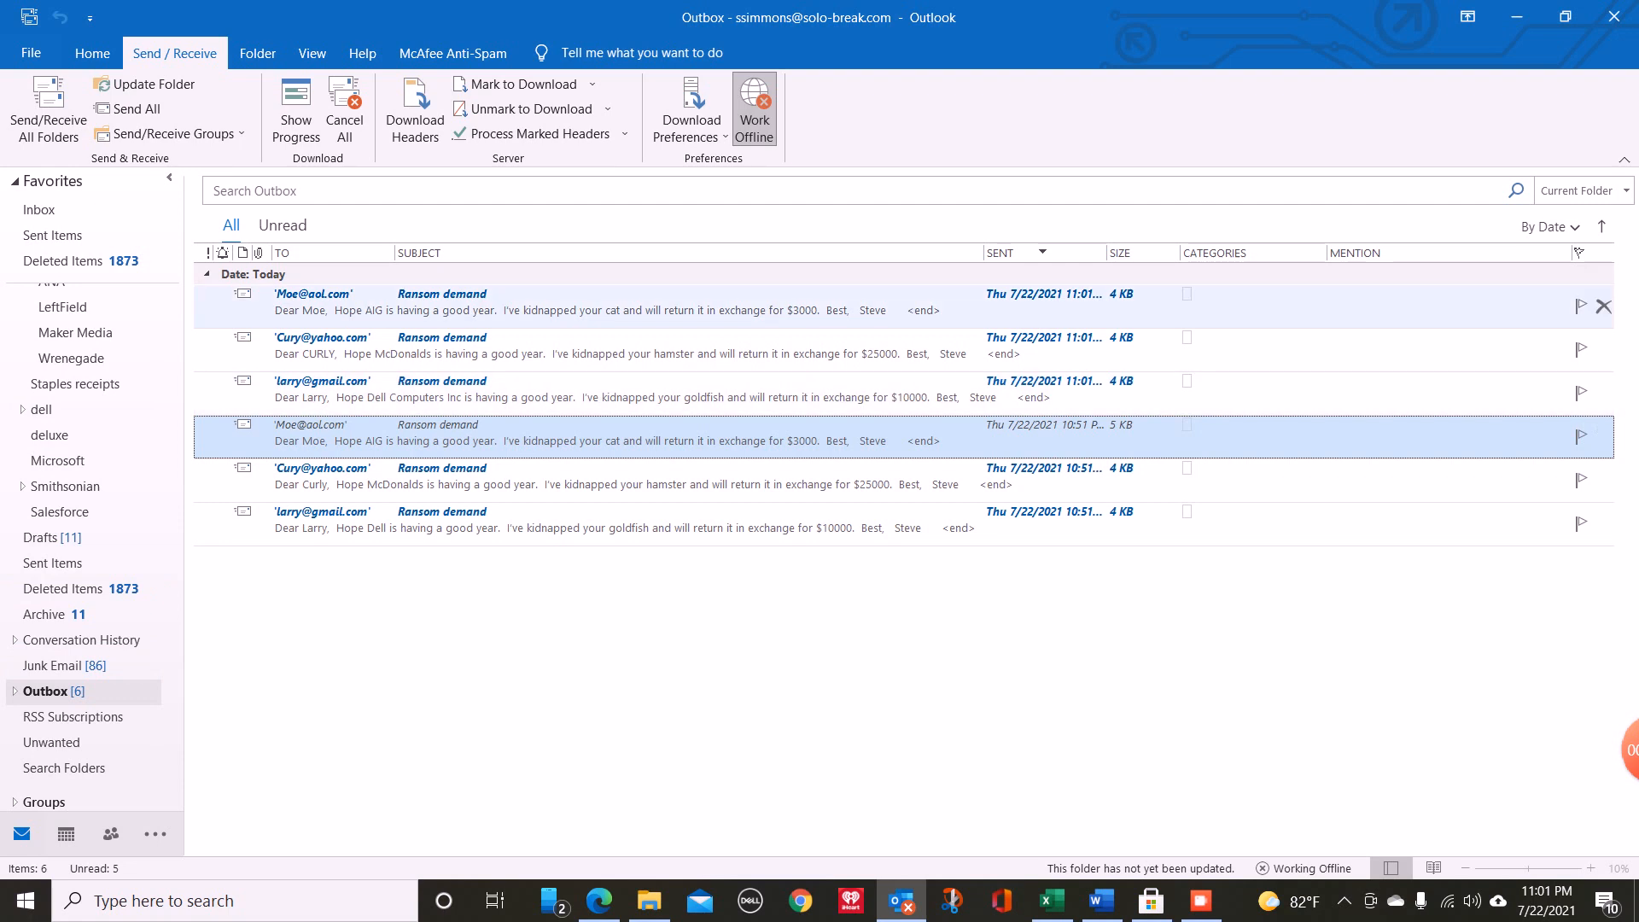
double_click(546, 306)
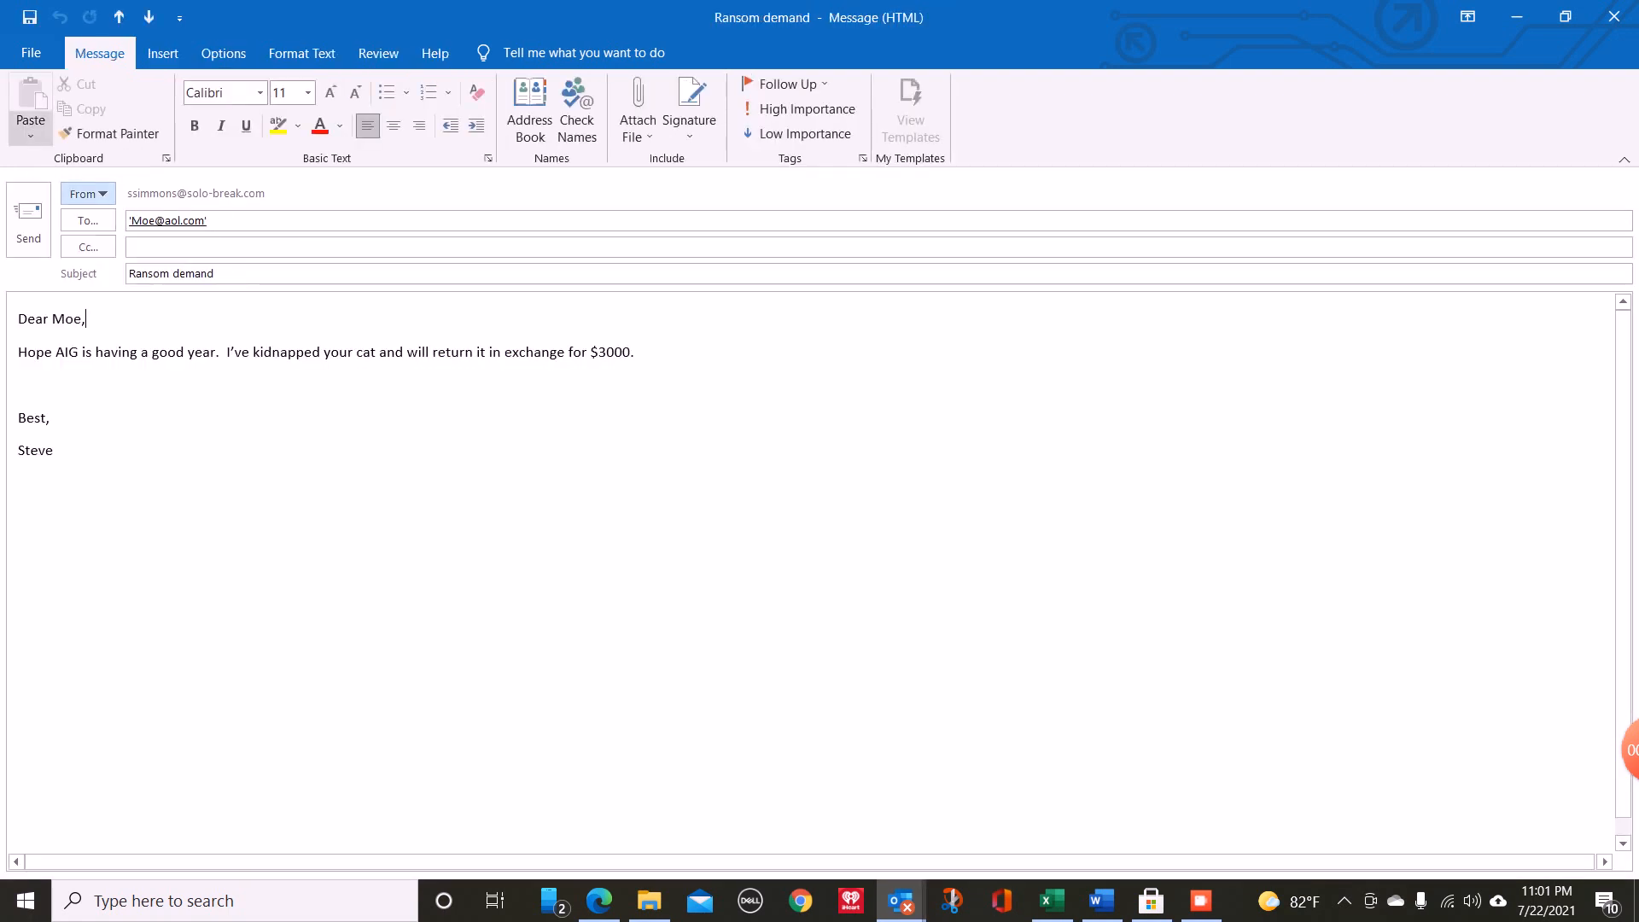
left_click(28, 220)
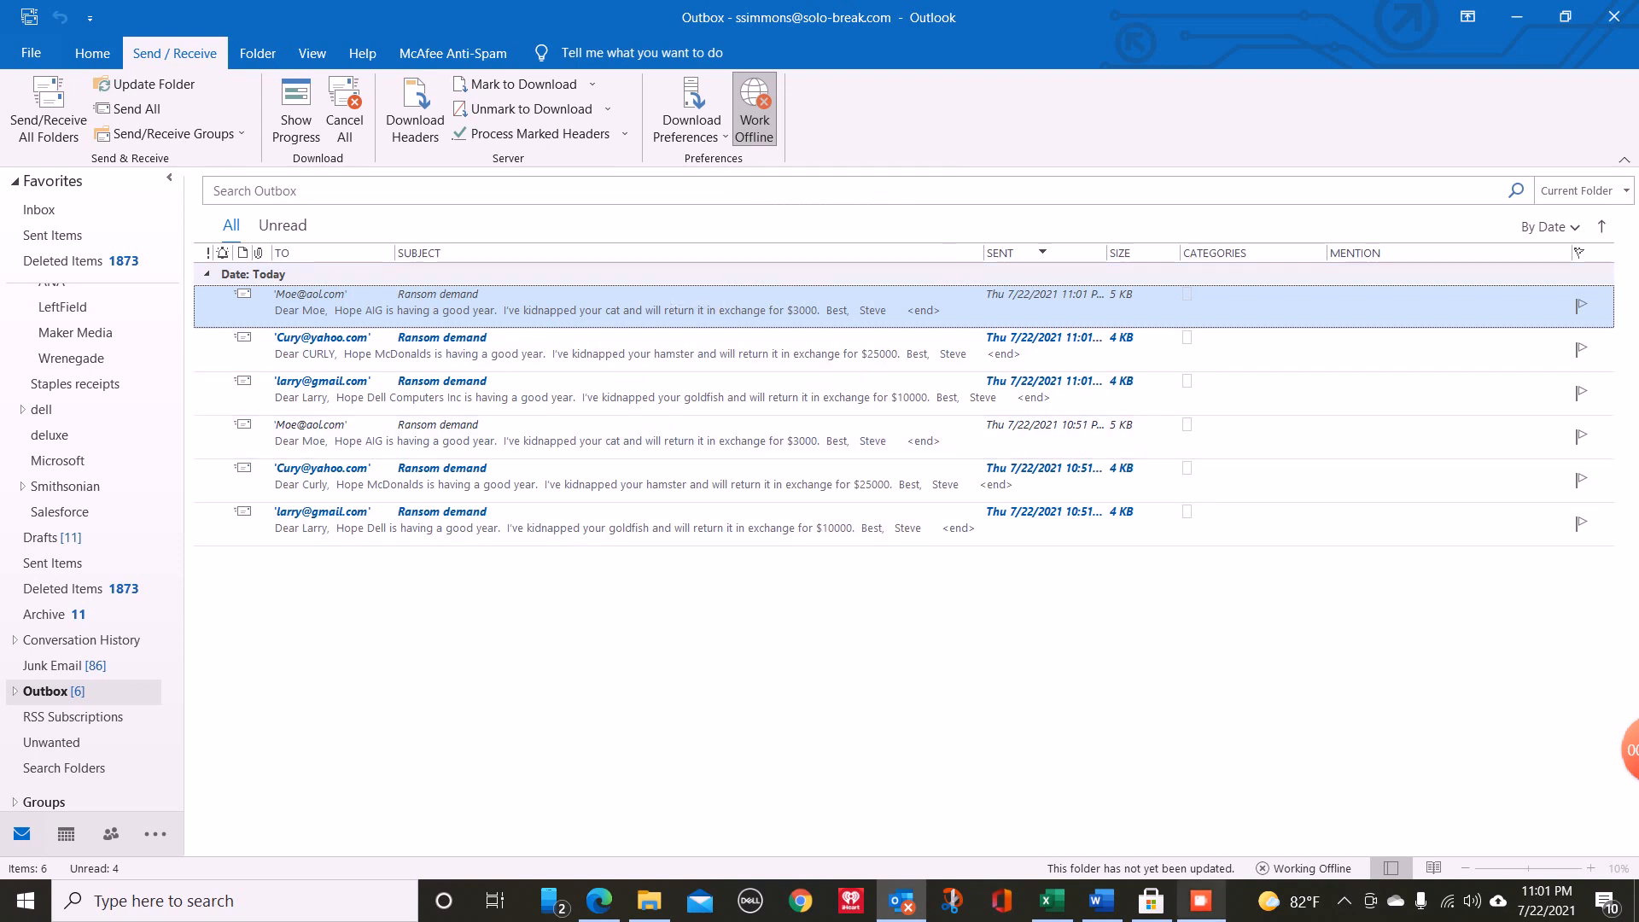
left_click(1202, 901)
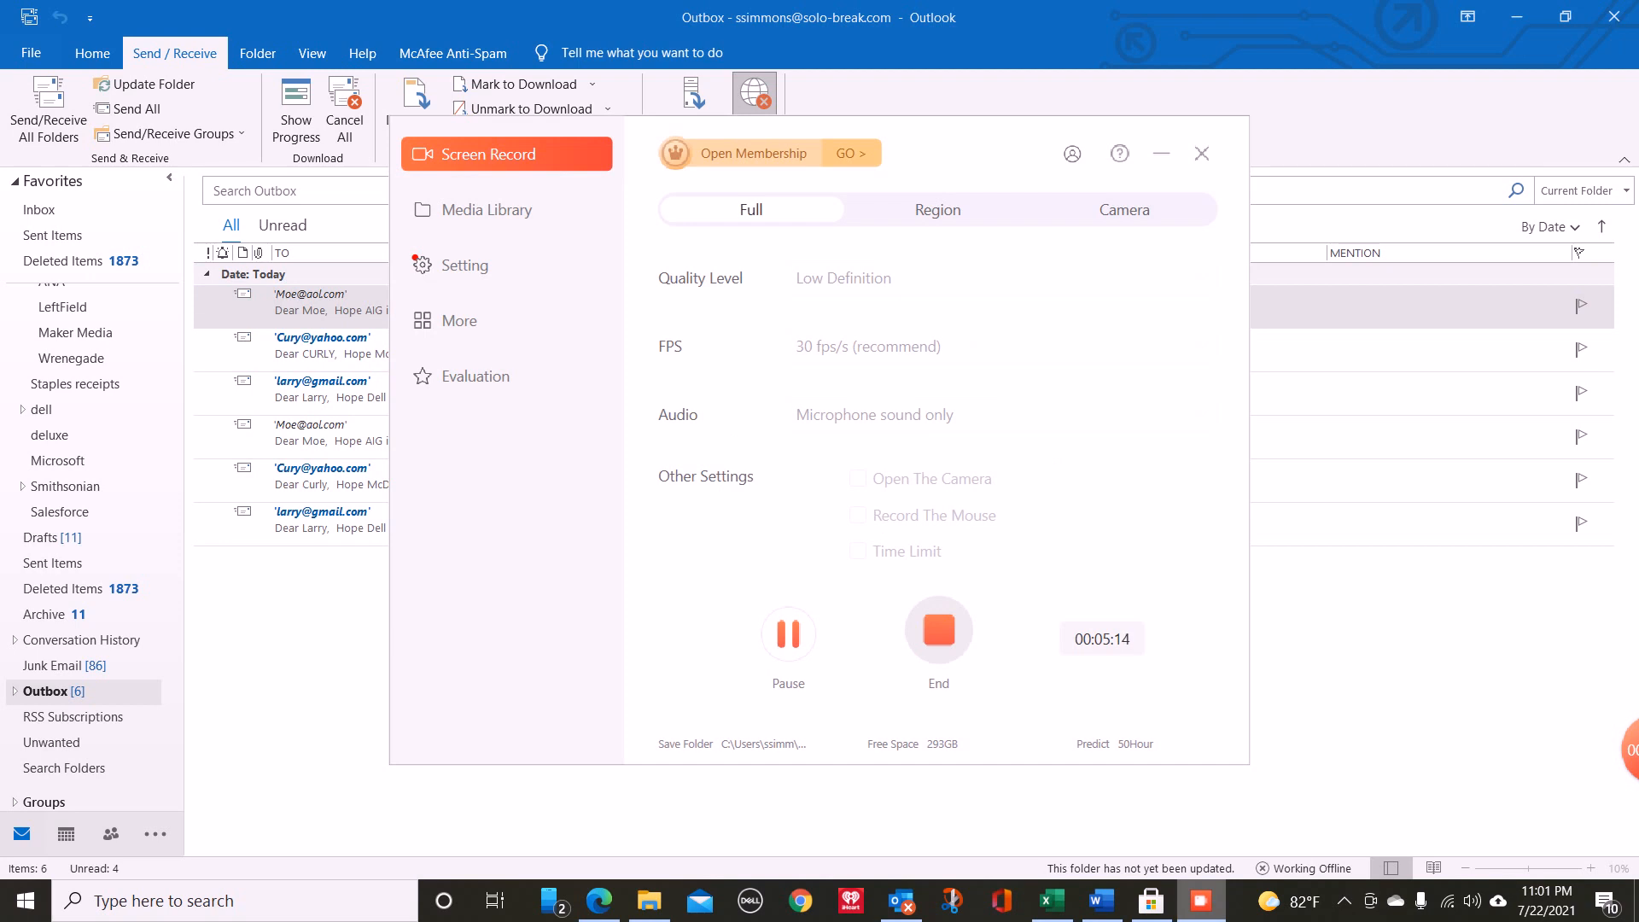